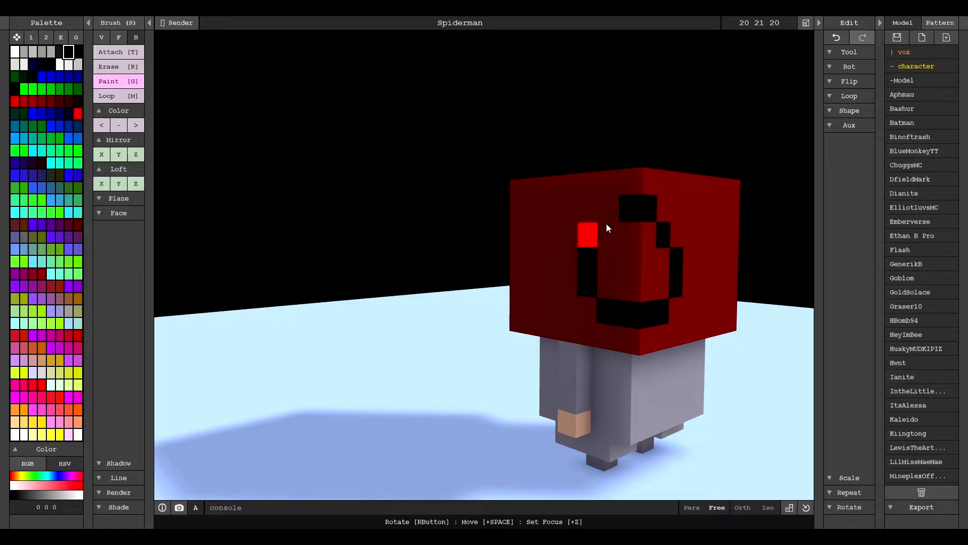
Finish painting the black outlines of both eyes, wrapping each one around a front corner of the head
right_drag(782, 248, 477, 284)
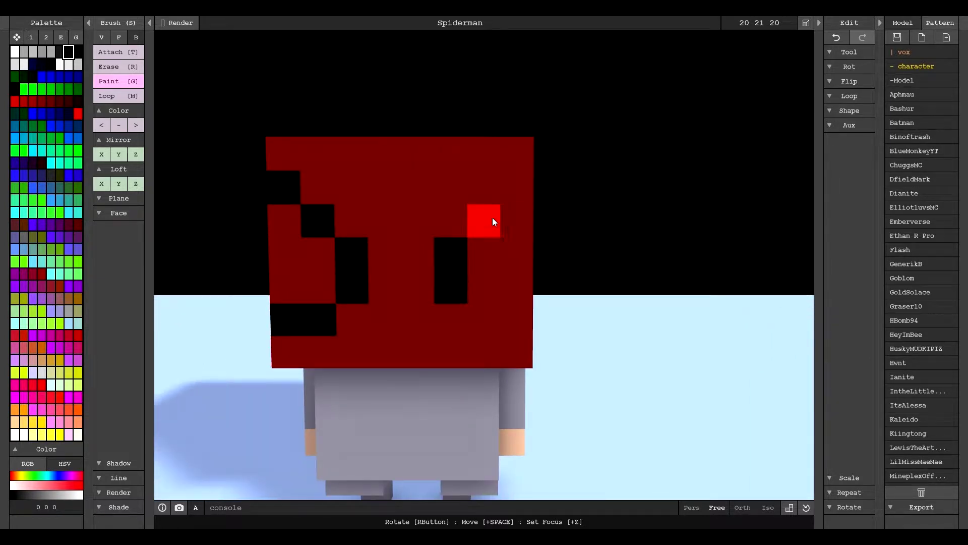
right_drag(492, 318, 504, 305)
right_drag(715, 311, 683, 309)
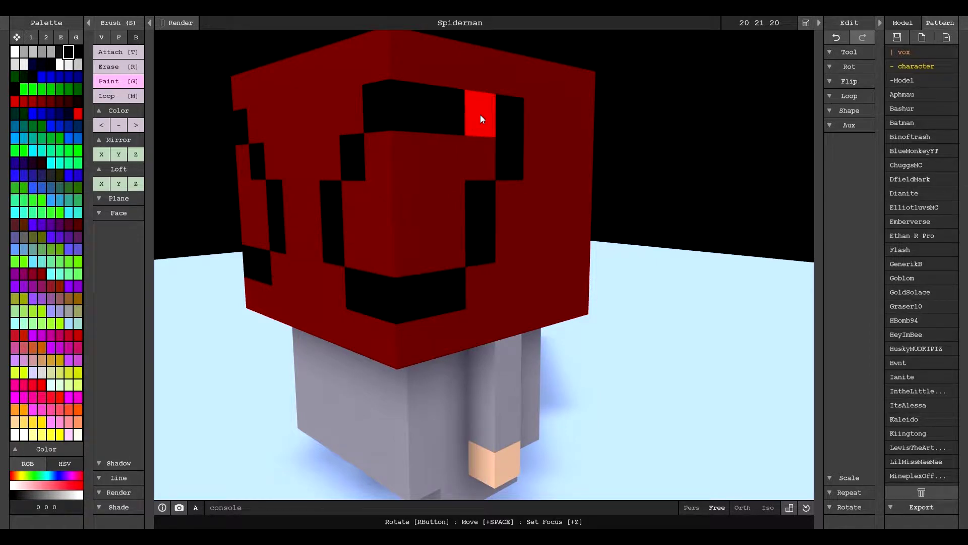
scroll(480, 114, down, 3)
mouse_move(510, 374)
right_down()
mouse_move(601, 407)
mouse_move(691, 404)
right_up()
Fill the inside of both eye outlines with white (255 255 255) on the head's front and sides
click(17, 55)
mouse_move(353, 282)
right_down()
mouse_move(417, 286)
mouse_move(520, 252)
right_up()
drag(528, 204, 565, 217)
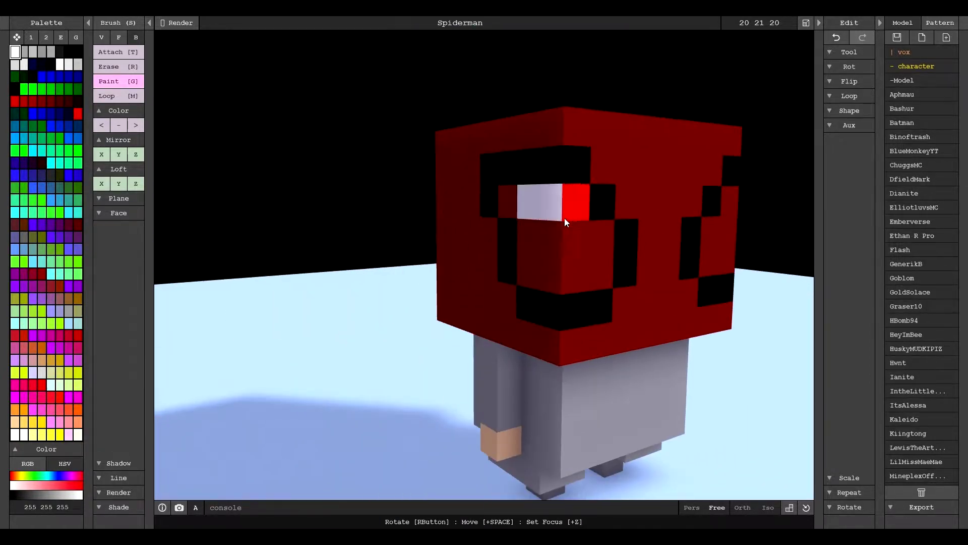
scroll(428, 228, up, 5)
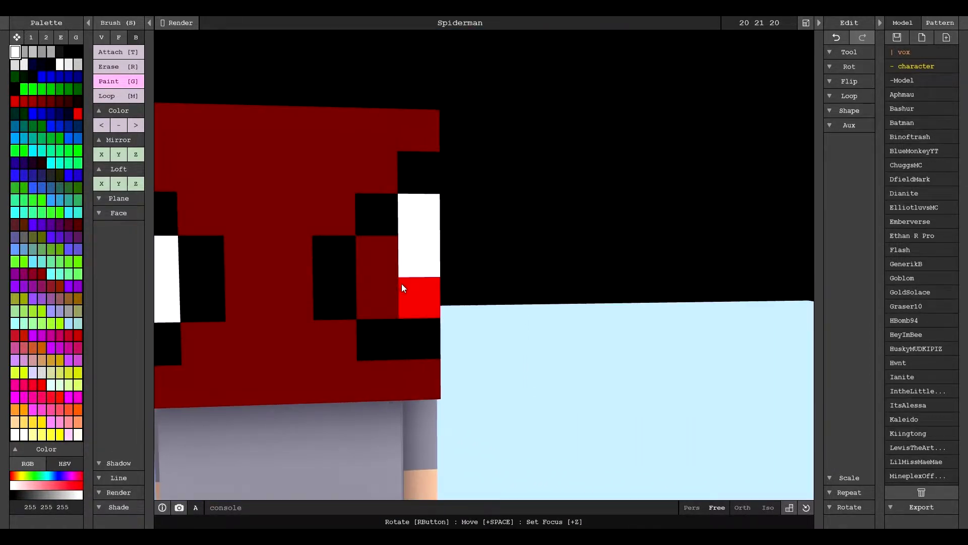
right_drag(374, 267, 402, 239)
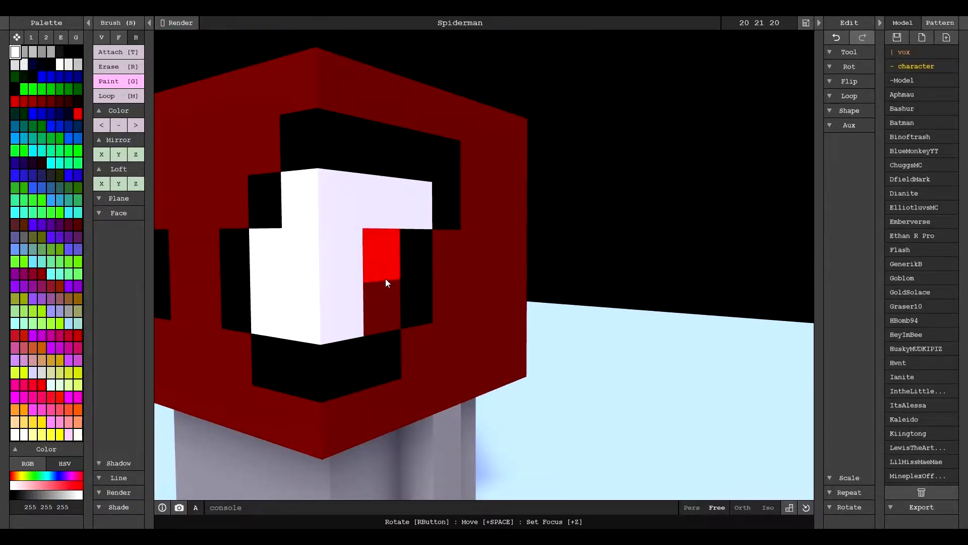
scroll(385, 279, down, 4)
right_drag(385, 279, 449, 363)
scroll(527, 377, up, 4)
scroll(527, 376, down, 4)
Brighten the head's base red to 184 0 0 and check the color on the front and sides
mouse_move(489, 181)
mouse_down()
mouse_move(556, 367)
mouse_move(610, 389)
mouse_move(523, 121)
mouse_move(806, 172)
mouse_up()
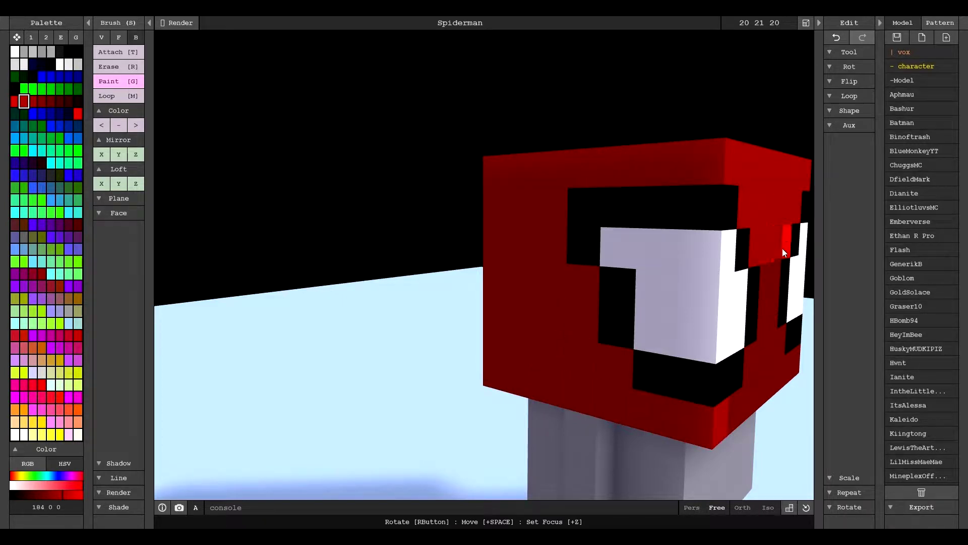
right_drag(770, 334, 415, 337)
mouse_move(582, 308)
right_down()
mouse_move(619, 292)
mouse_move(433, 177)
right_up()
drag(433, 178, 451, 273)
drag(392, 292, 362, 321)
mouse_move(363, 321)
right_down()
mouse_move(519, 297)
mouse_move(428, 258)
right_up()
drag(429, 257, 582, 387)
mouse_move(582, 388)
right_down()
mouse_move(583, 315)
mouse_move(626, 295)
right_up()
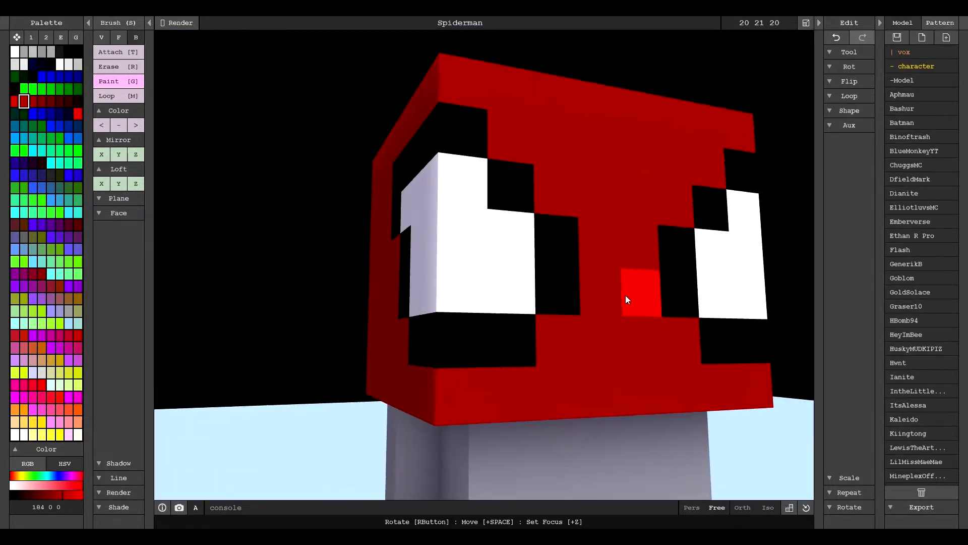
Mottle the side of the head with scattered darker red voxels
click(42, 101)
right_drag(434, 201, 483, 186)
scroll(483, 185, down, 3)
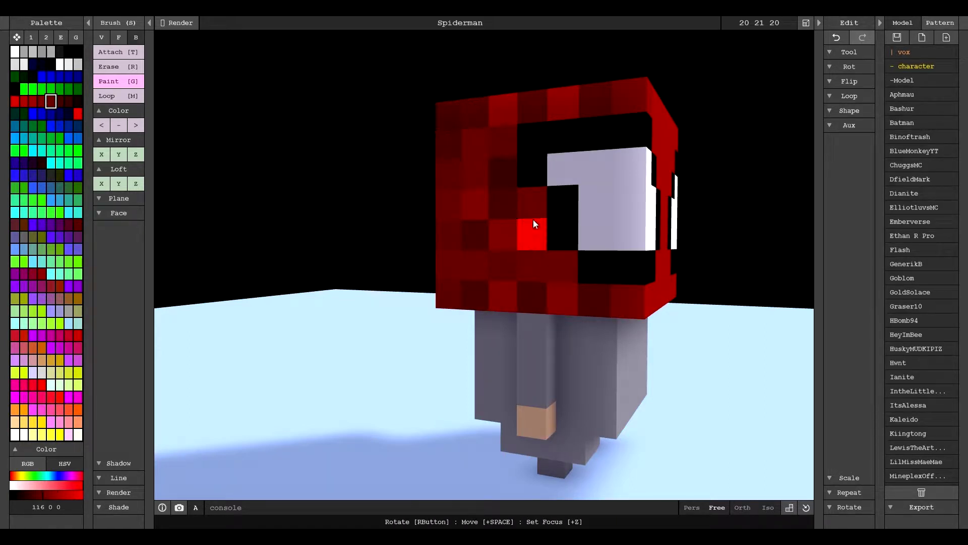
click(633, 96)
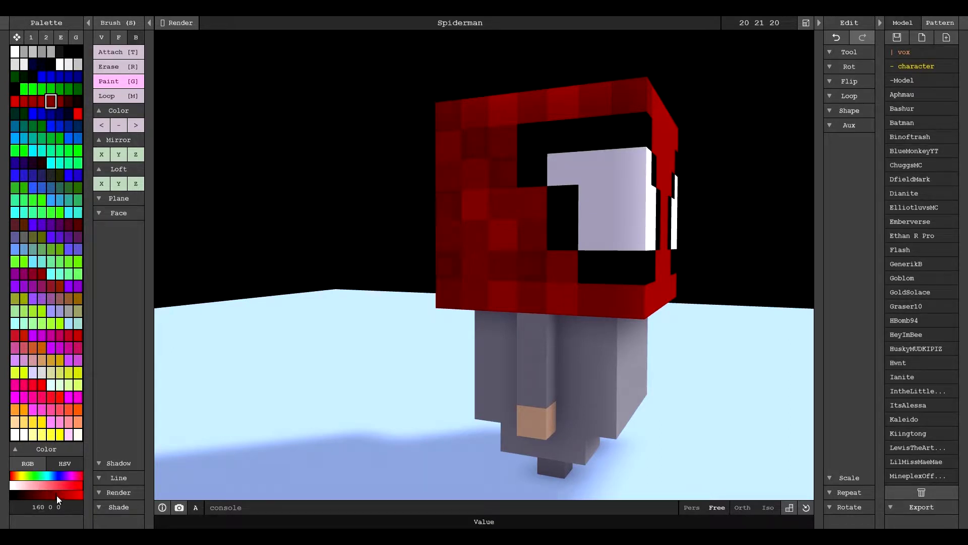
Mottle the front of the head with scattered voxels in reds 169 0 0 and 141 0 0
right_drag(492, 386, 610, 365)
scroll(610, 364, up, 3)
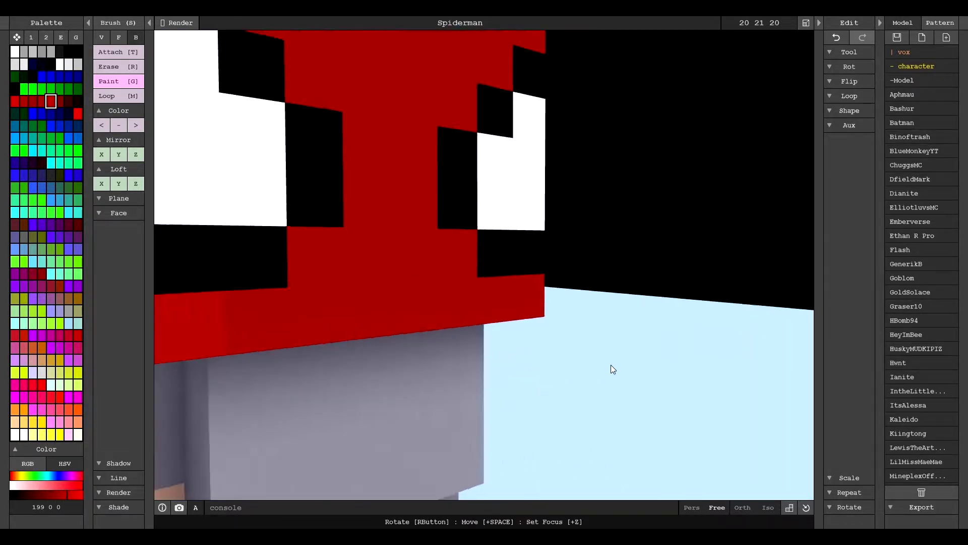
scroll(611, 364, down, 3)
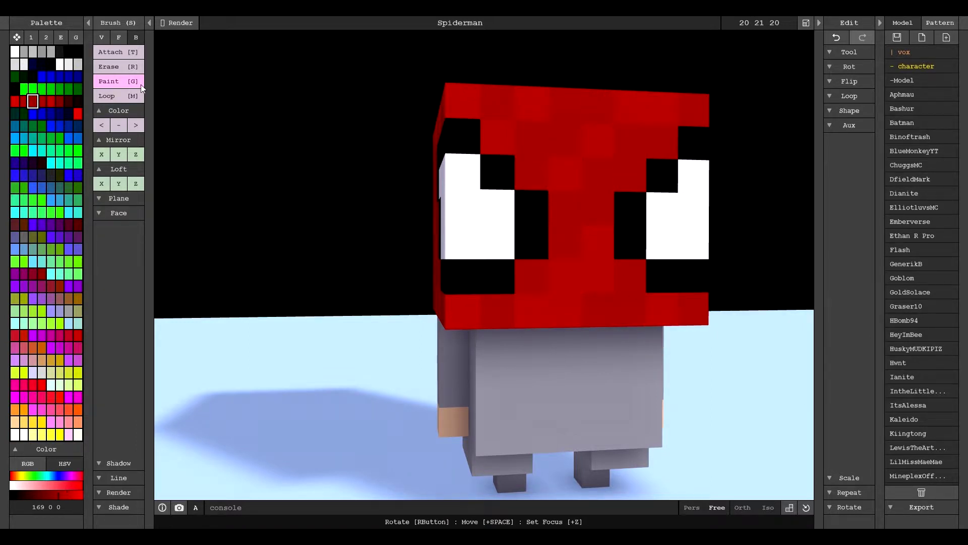
click(60, 101)
click(620, 306)
click(531, 277)
click(498, 309)
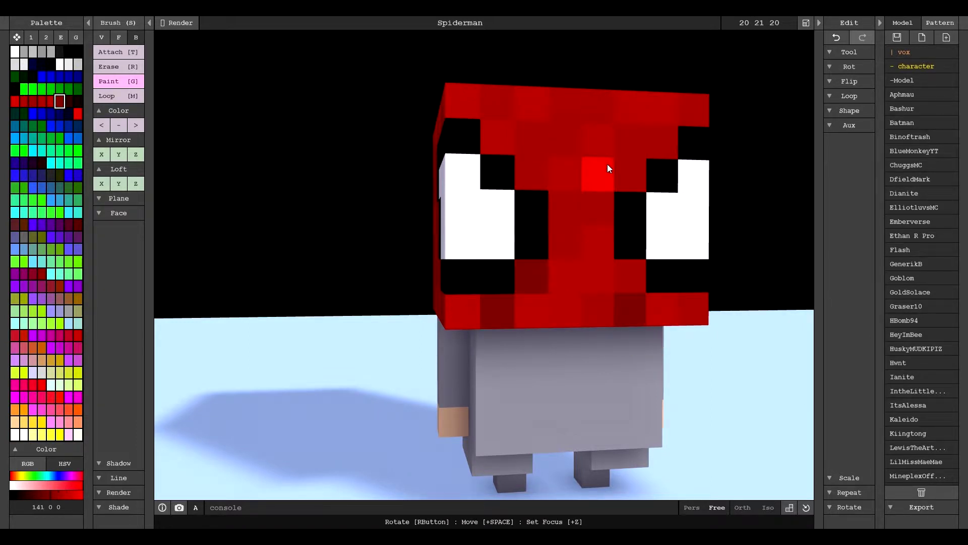
click(572, 234)
Add further mixed red voxels, including a brighter red, to the forehead and the area between the eyes
click(42, 101)
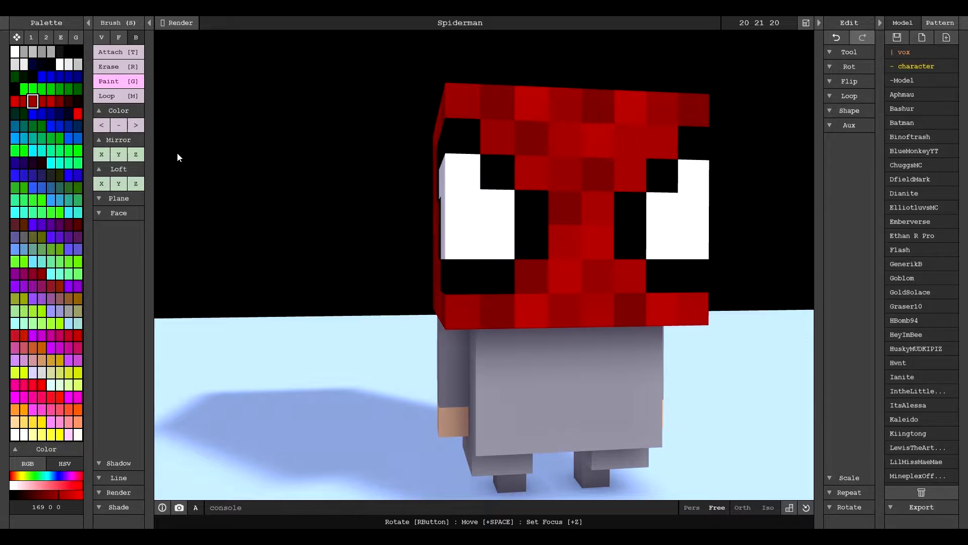
click(16, 101)
click(630, 142)
right_drag(804, 365, 719, 375)
Shade the corner voxels of the first eye with light greys 220 220 220 and 236 236 236
click(16, 52)
click(69, 64)
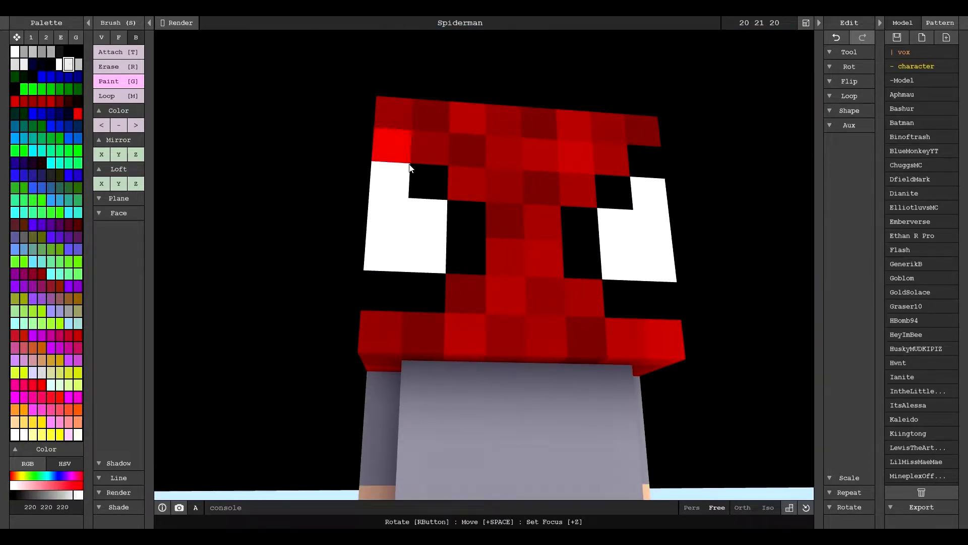
right_drag(398, 248, 512, 327)
click(500, 306)
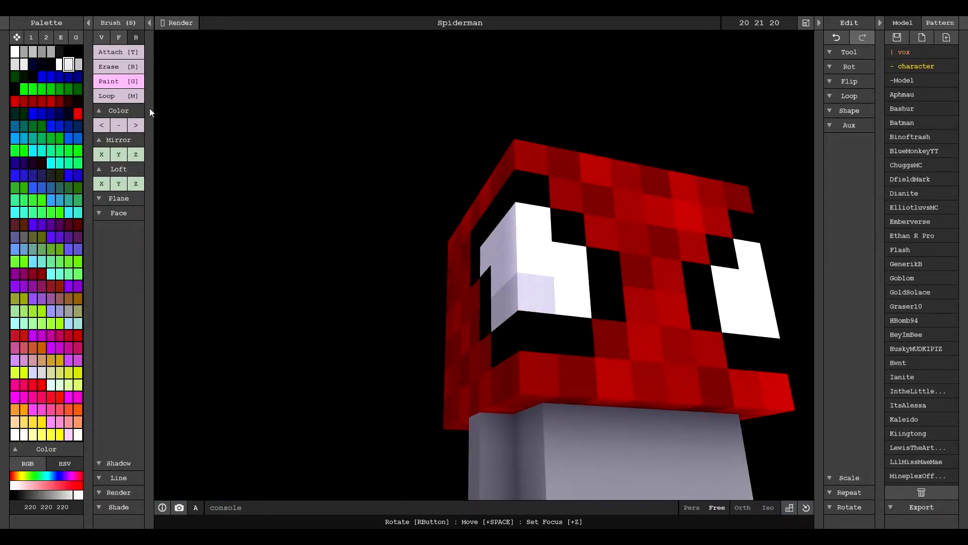
click(59, 64)
key(d)
click(492, 262)
key(a)
right_drag(477, 299, 599, 307)
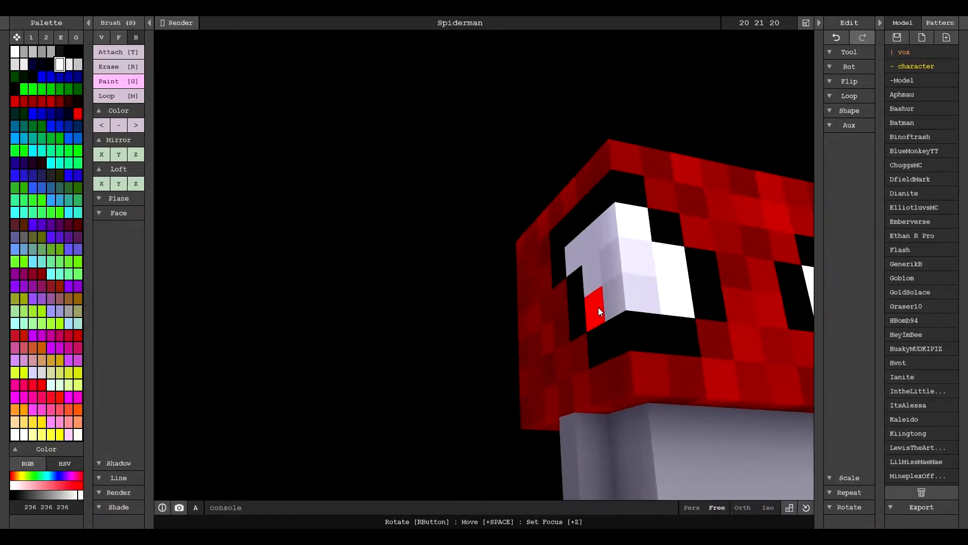
Extend the light grey shading over the remaining front and side voxels in the first eye's lower half
click(25, 68)
key(d)
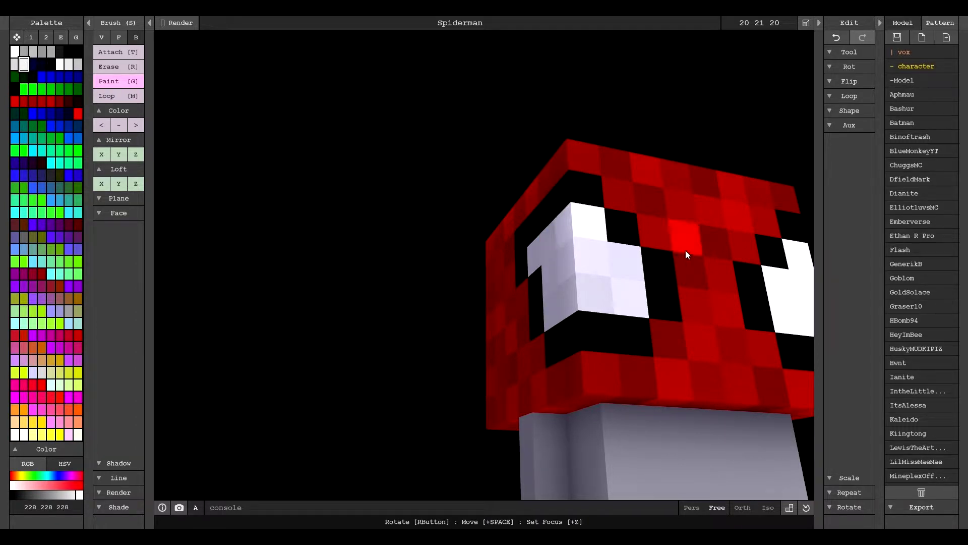
click(15, 53)
key(d)
right_drag(513, 289, 432, 305)
key(w)
key(s)
Shade the lower corner voxels of the second eye with light grey 220 220 220
click(68, 65)
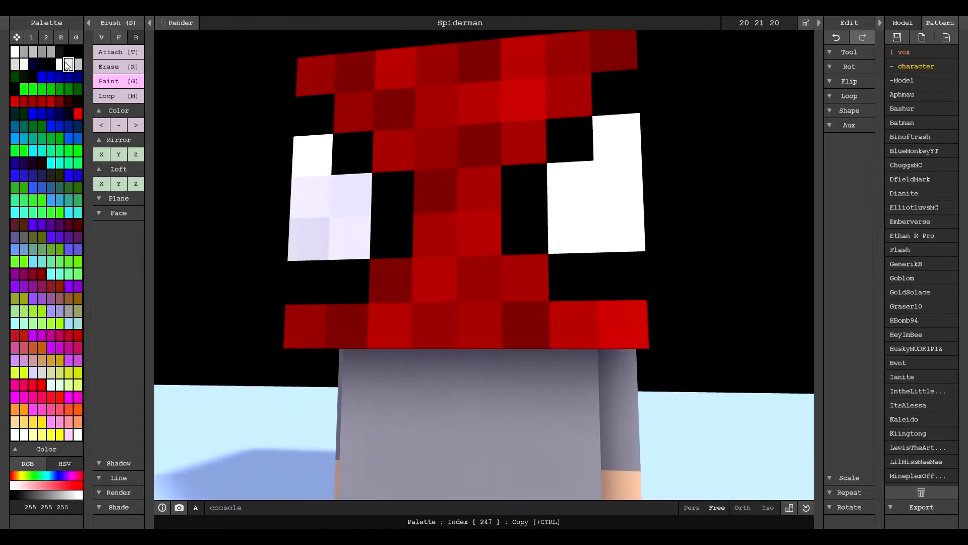
click(562, 235)
key(d)
key(ctrl+z)
key(a)
key(s)
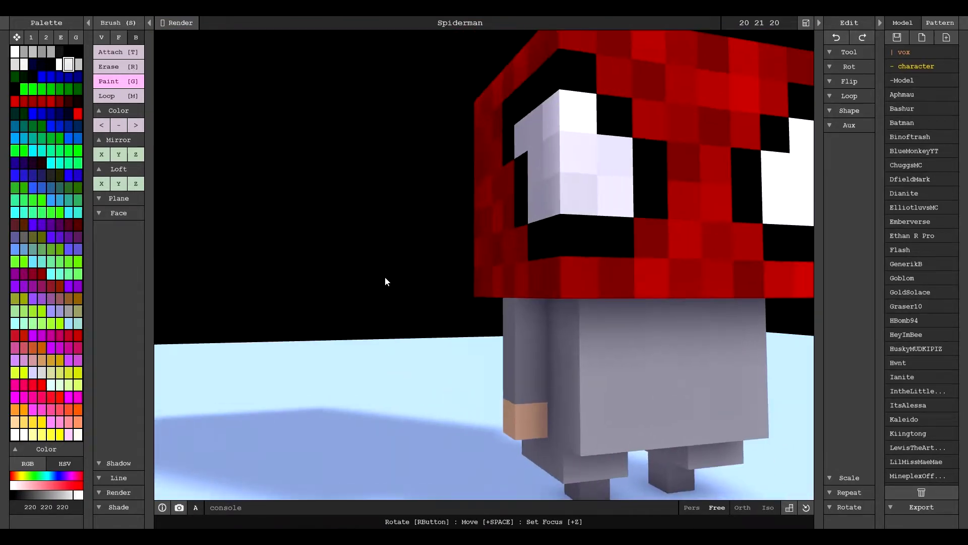
key(w)
scroll(334, 274, down, 3)
Paint light grey voxels across the middle row of the second eye
click(23, 64)
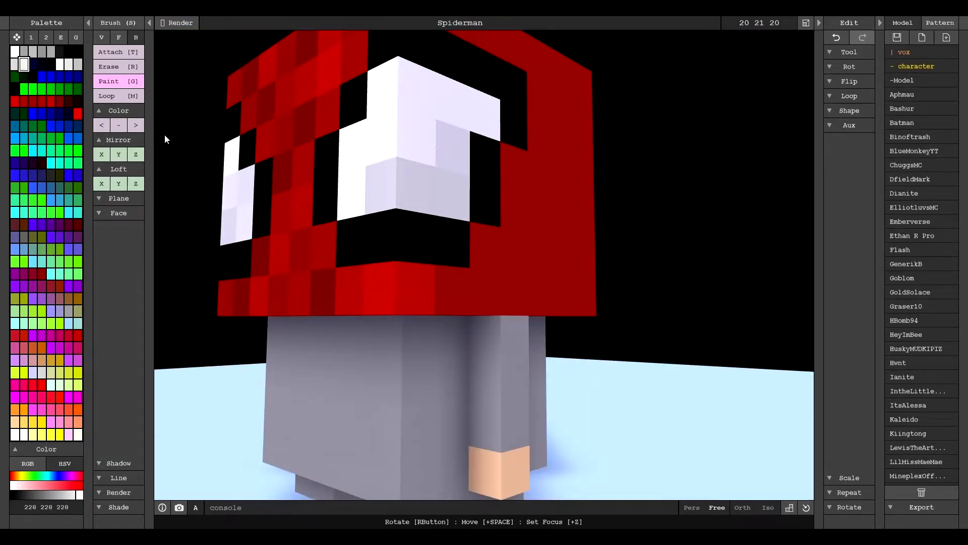
right_drag(164, 134, 225, 116)
key(a)
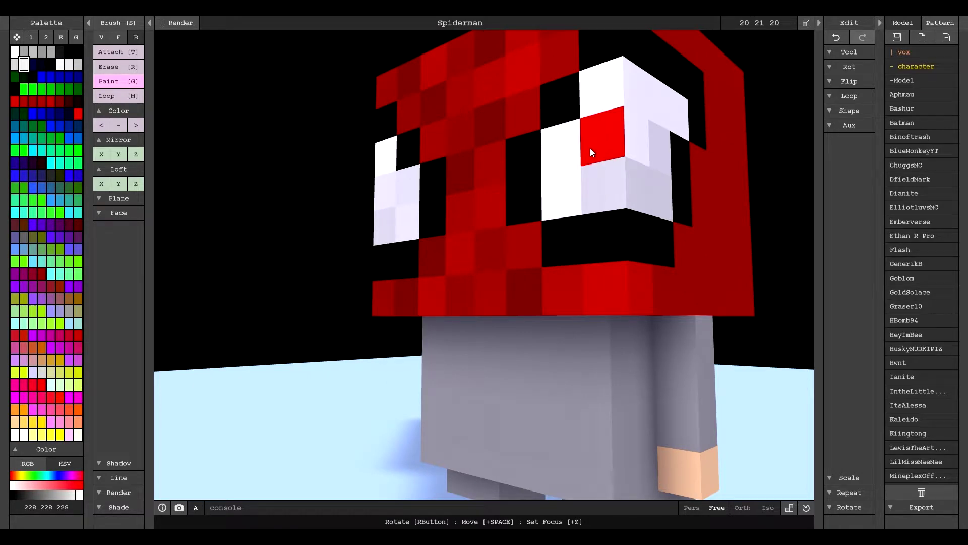
click(590, 148)
click(68, 64)
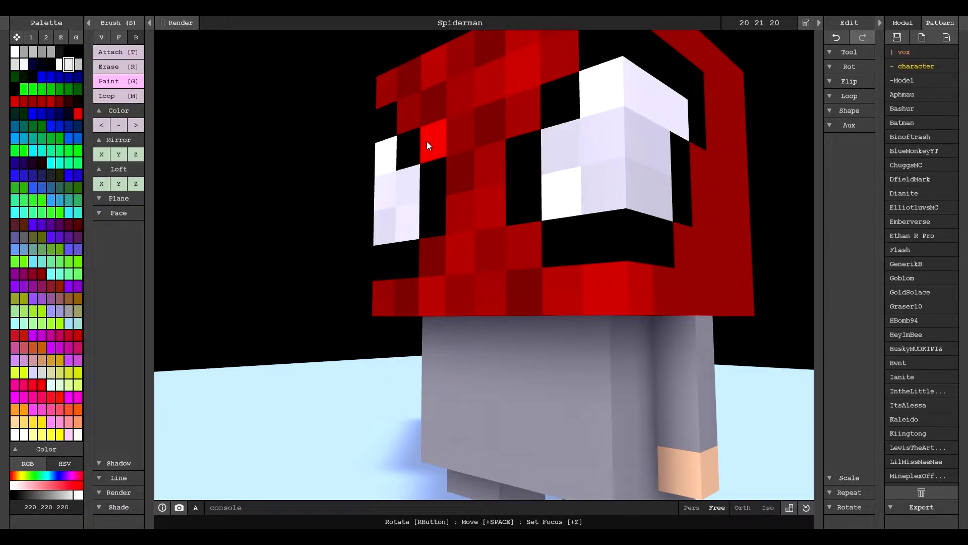
Vary the second eye's side voxels with light greys, including 220 220 220
click(62, 66)
right_drag(509, 132, 449, 121)
click(443, 83)
mouse_move(368, 237)
right_down()
mouse_move(438, 243)
mouse_move(283, 237)
right_up()
scroll(440, 242, down, 3)
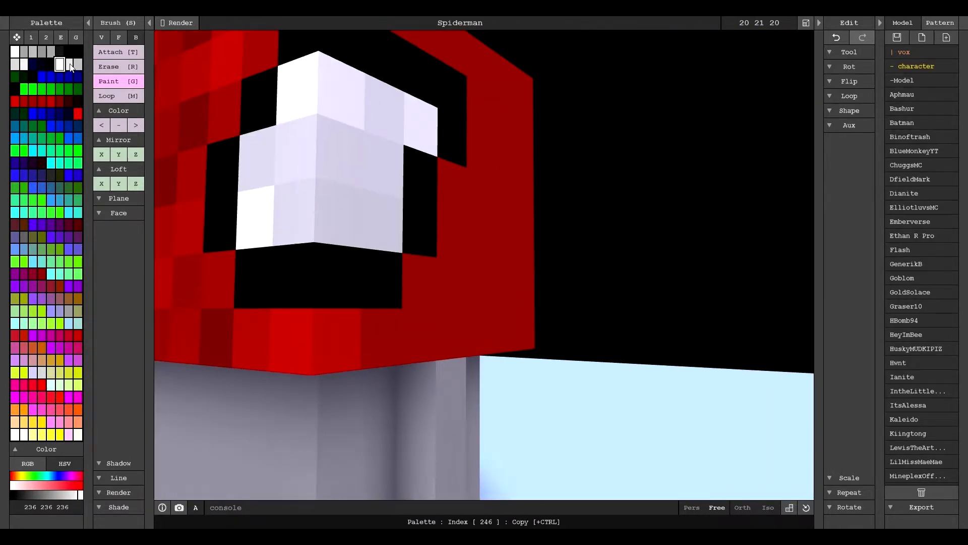
key(d)
click(23, 65)
click(59, 64)
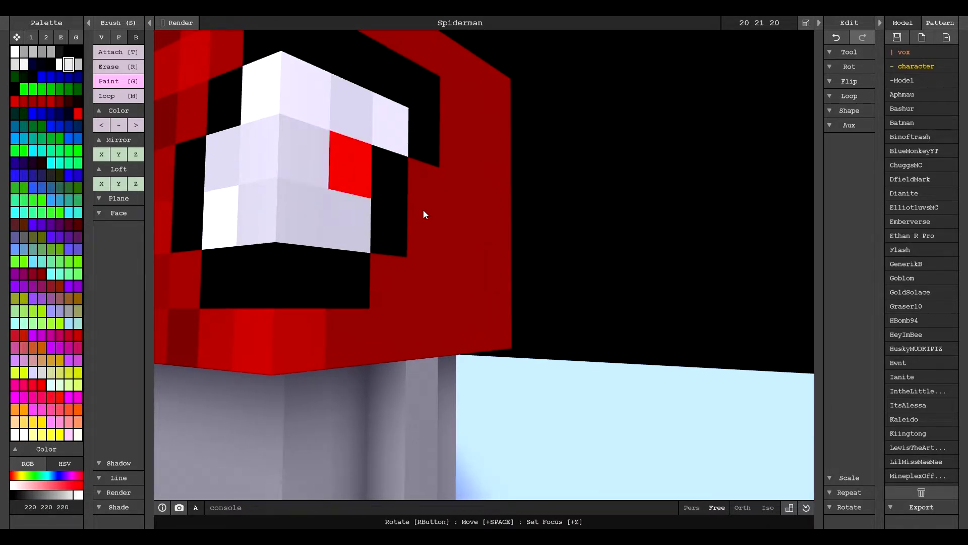
click(18, 52)
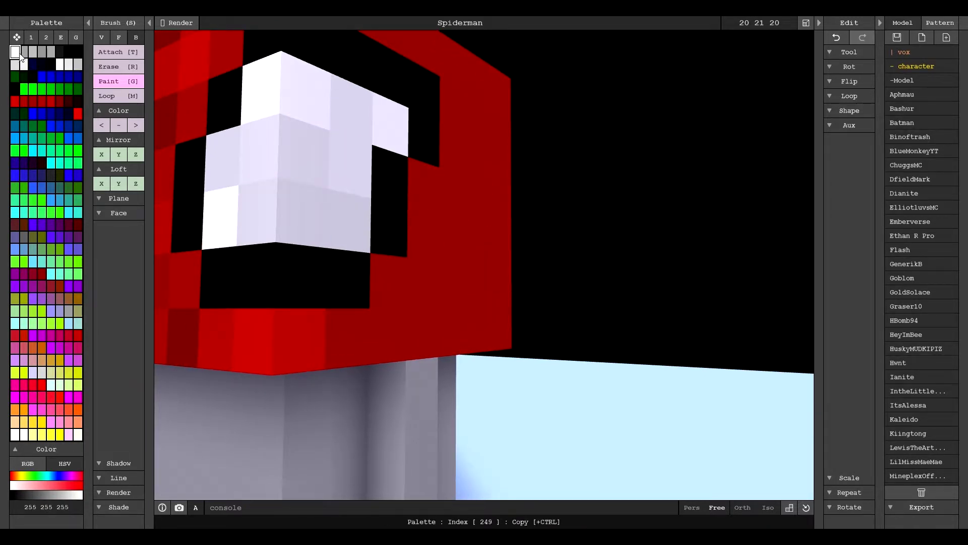
key(a)
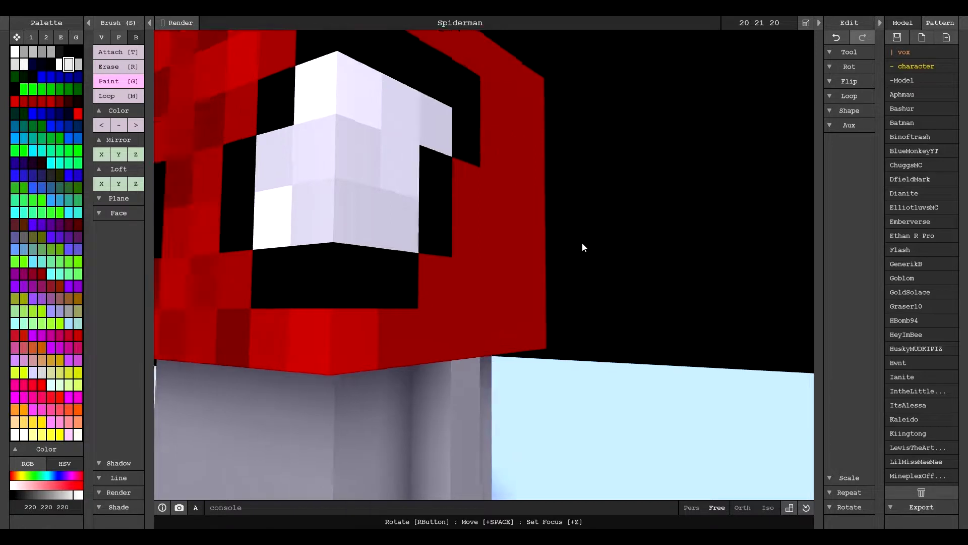
Attach black voxels down the middle of the chest as the spider emblem's body, plus its two lower leg tips
key(s)
right_drag(567, 313, 419, 315)
key(s)
scroll(596, 394, up, 8)
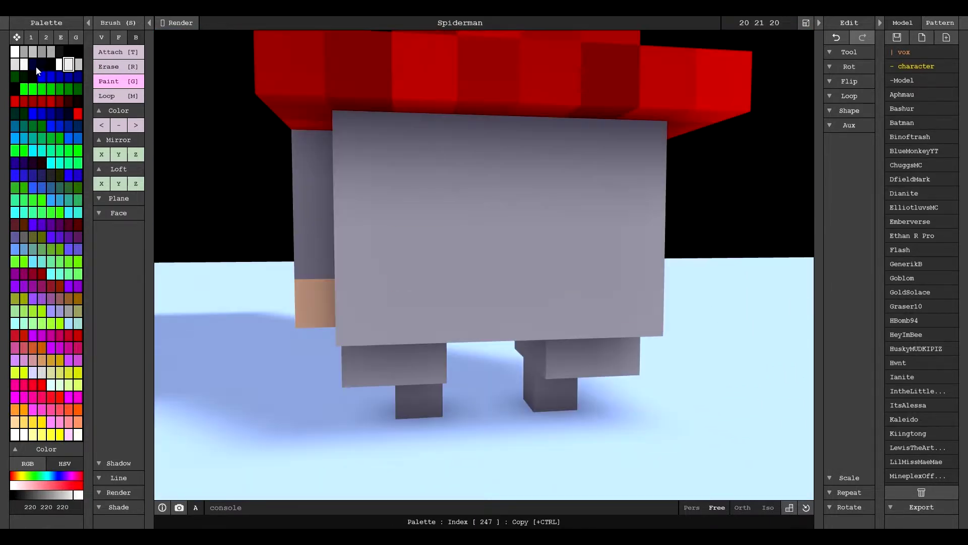
click(68, 52)
key(t)
mouse_move(397, 172)
mouse_down()
mouse_move(385, 164)
mouse_move(433, 252)
mouse_move(488, 312)
mouse_up()
click(487, 309)
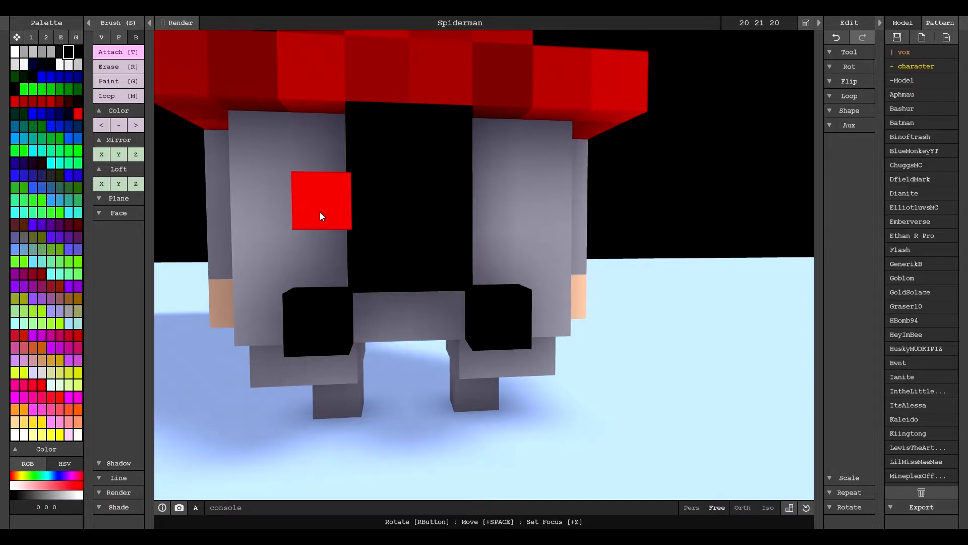
Attach black voxels stepping outward from the emblem's body to both shoulders as its upper legs
click(320, 211)
click(257, 147)
click(494, 197)
click(547, 146)
key(s)
key(w)
key(a)
Paint the torso red with color 169 0 0
click(32, 104)
key(a)
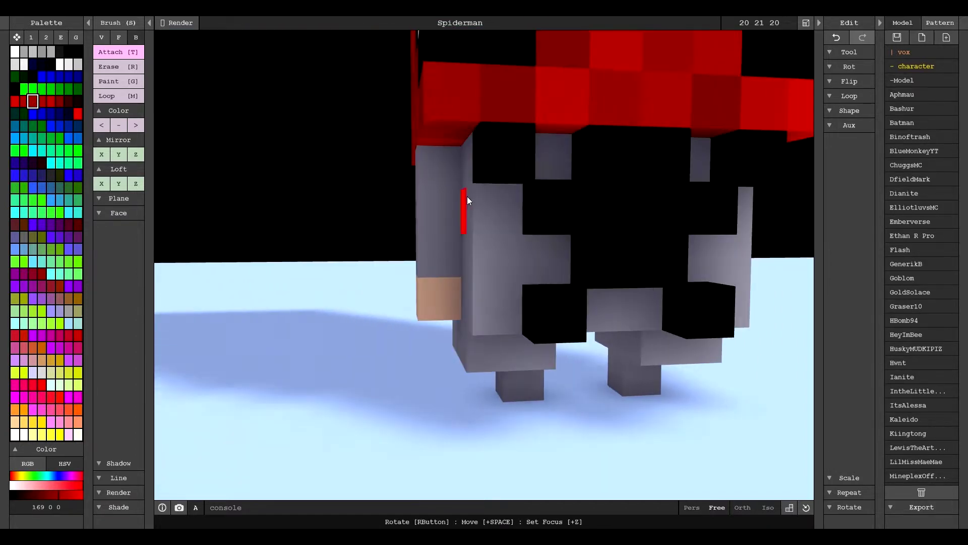
key(a)
right_drag(489, 282, 588, 230)
key(g)
drag(531, 207, 531, 318)
key(a)
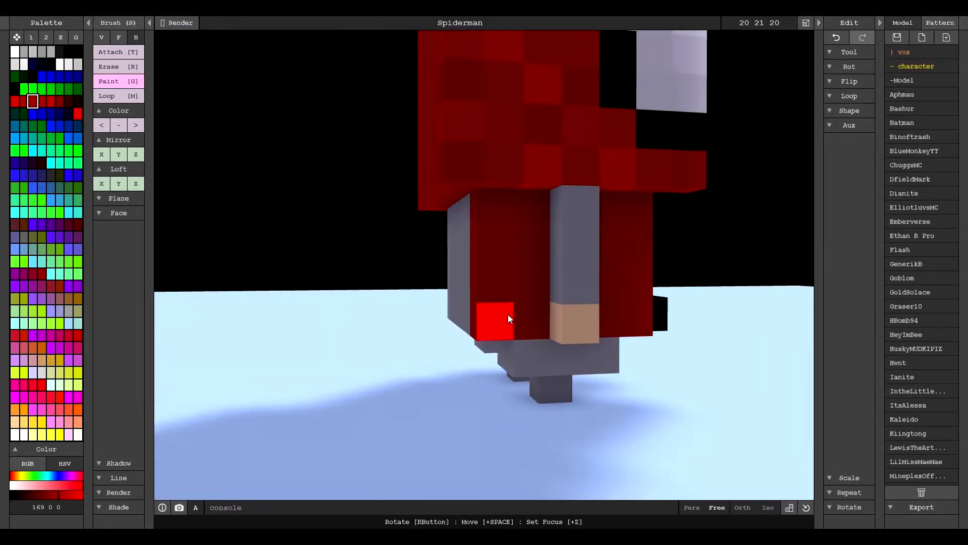
right_drag(508, 314, 630, 385)
Paint the front torso areas on both sides of the spider emblem blue with color 0 100 152
right_drag(352, 343, 302, 328)
click(15, 126)
mouse_move(536, 304)
mouse_down()
mouse_move(568, 325)
mouse_move(542, 359)
mouse_up()
click(616, 366)
key(ctrl+z)
key(d)
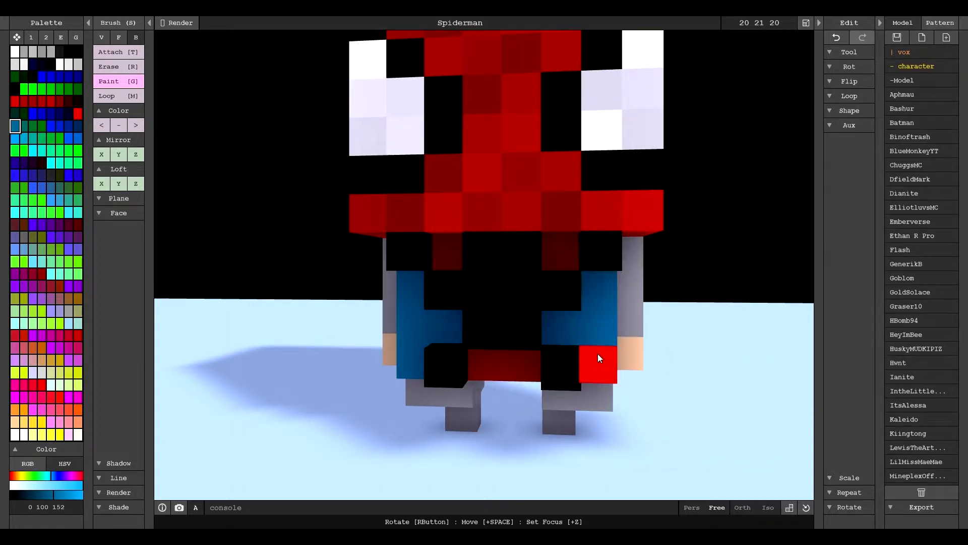
click(77, 126)
key(ctrl+z)
click(16, 126)
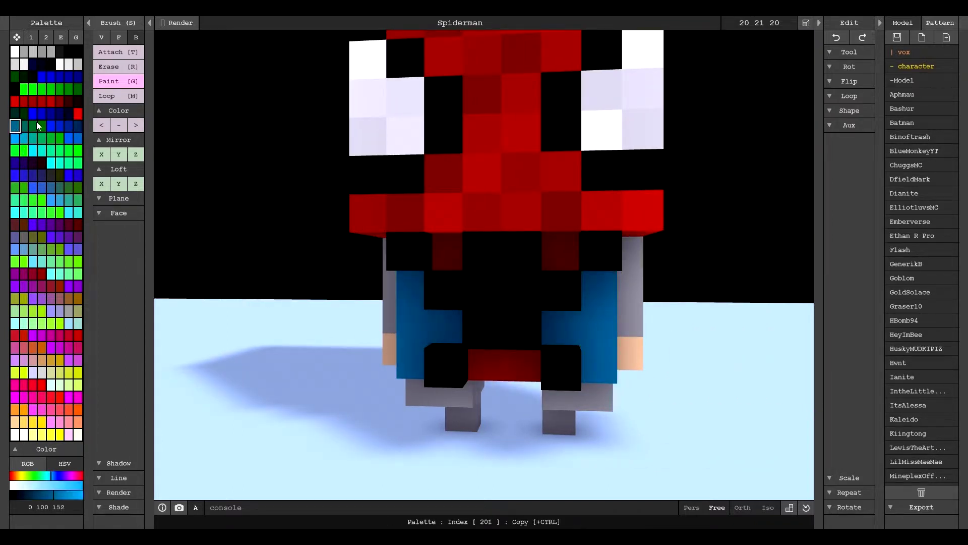
Shade one blue voxel on each side of the chest with darker blue 0 48 152
click(77, 126)
click(46, 495)
click(414, 325)
click(599, 290)
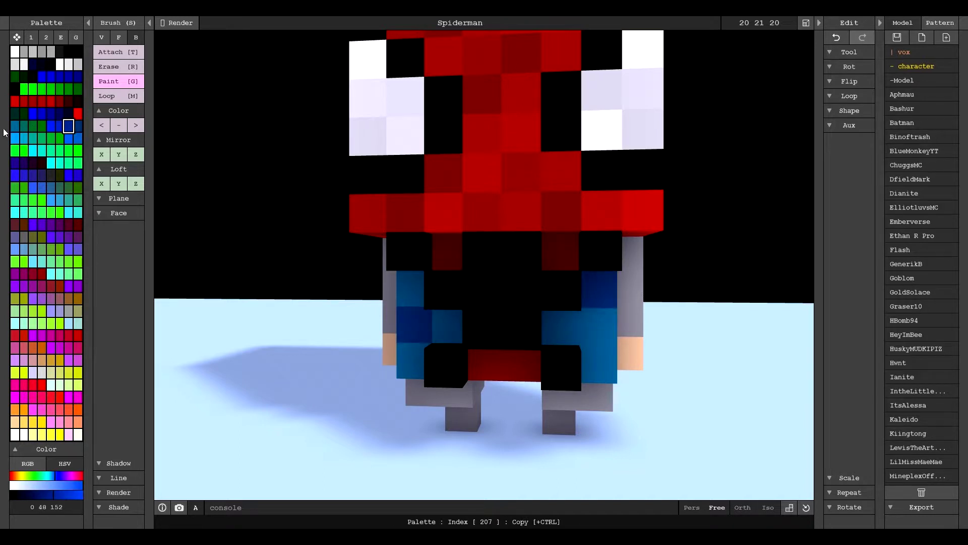
Vary the remaining blue torso voxels with blues 0 74 124 and 0 88 120
click(15, 138)
click(600, 364)
click(47, 499)
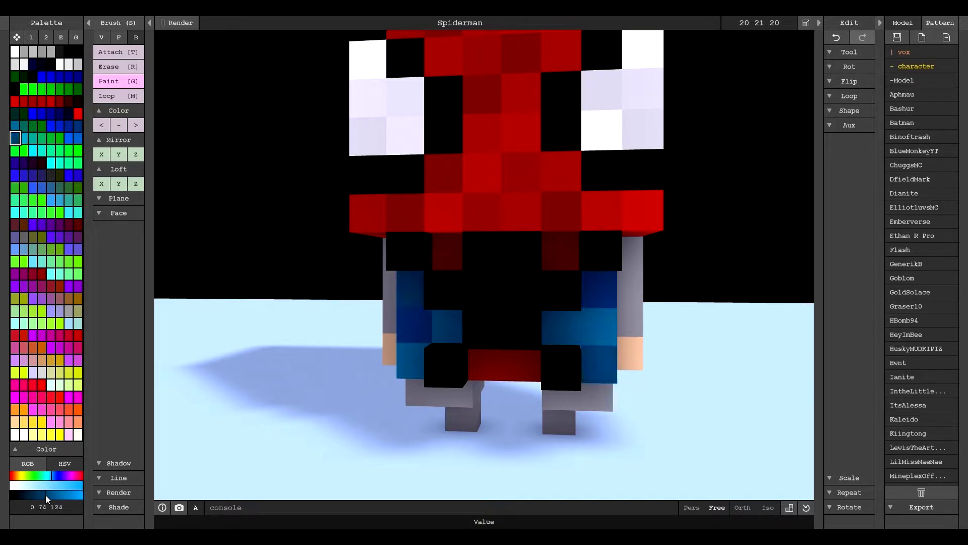
click(24, 138)
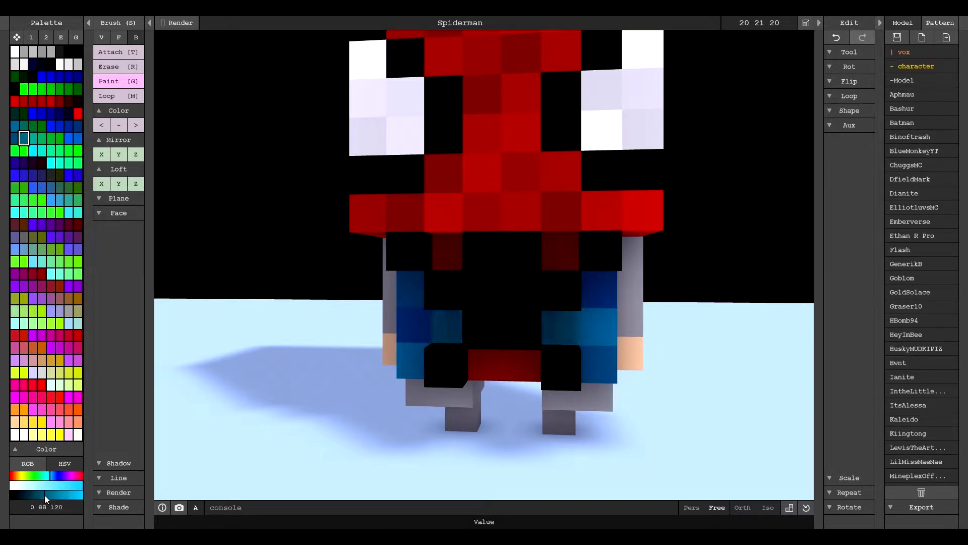
Undo the last color change and set the teal palette color to 0 84 118
click(68, 126)
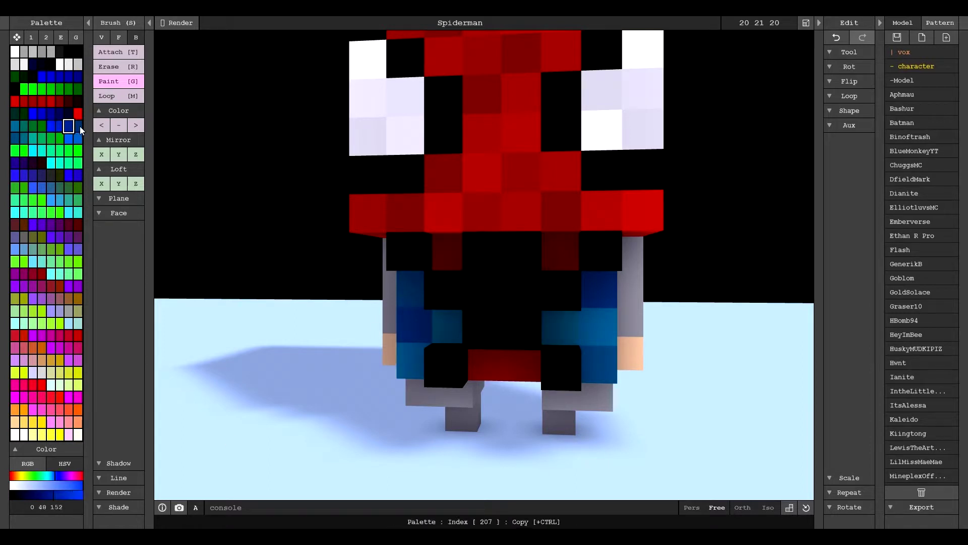
click(15, 126)
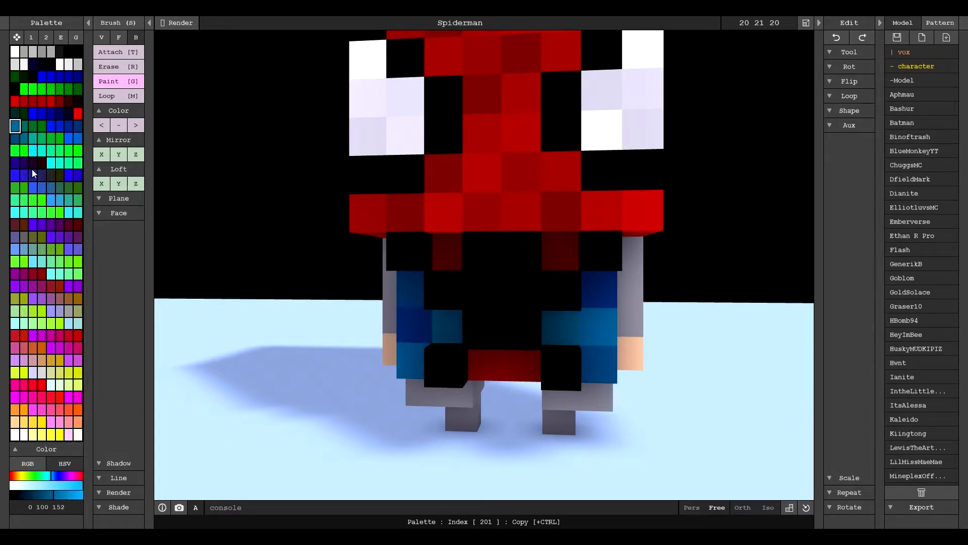
key(ctrl+z)
click(23, 140)
click(44, 495)
Paint the lower side of the torso behind the arm blue with color 0 100 152
scroll(671, 407, down, 5)
right_drag(674, 409, 635, 404)
scroll(636, 404, up, 3)
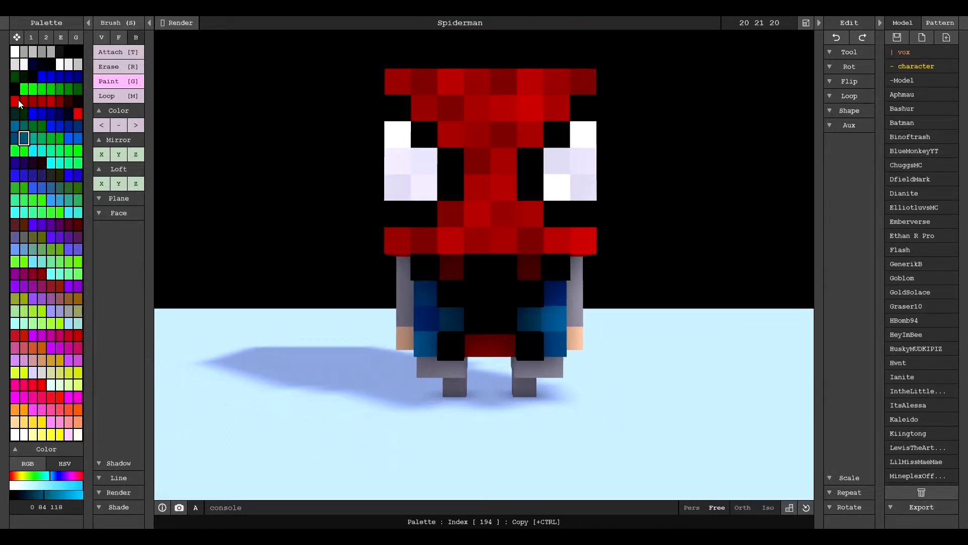
click(33, 101)
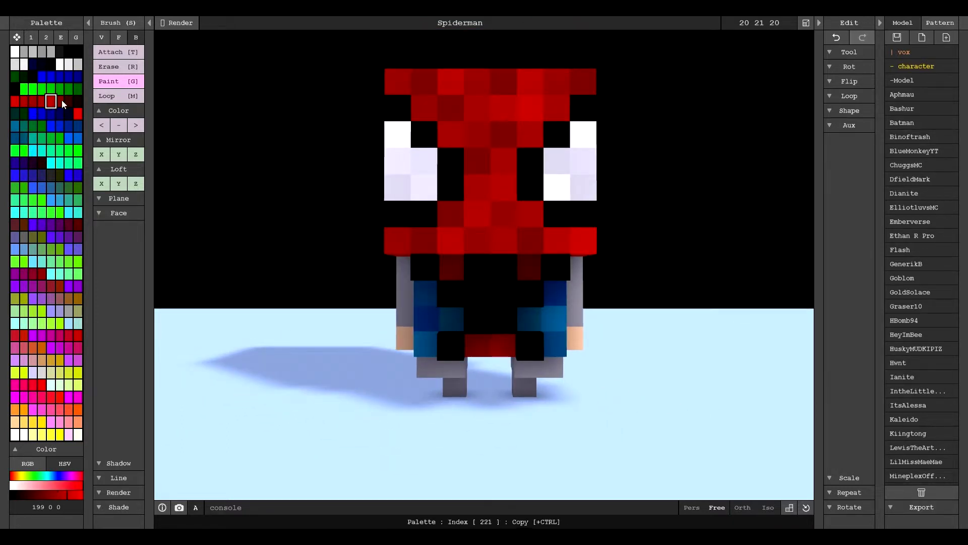
click(25, 102)
scroll(628, 369, down, 3)
right_drag(591, 393, 672, 398)
scroll(595, 402, up, 4)
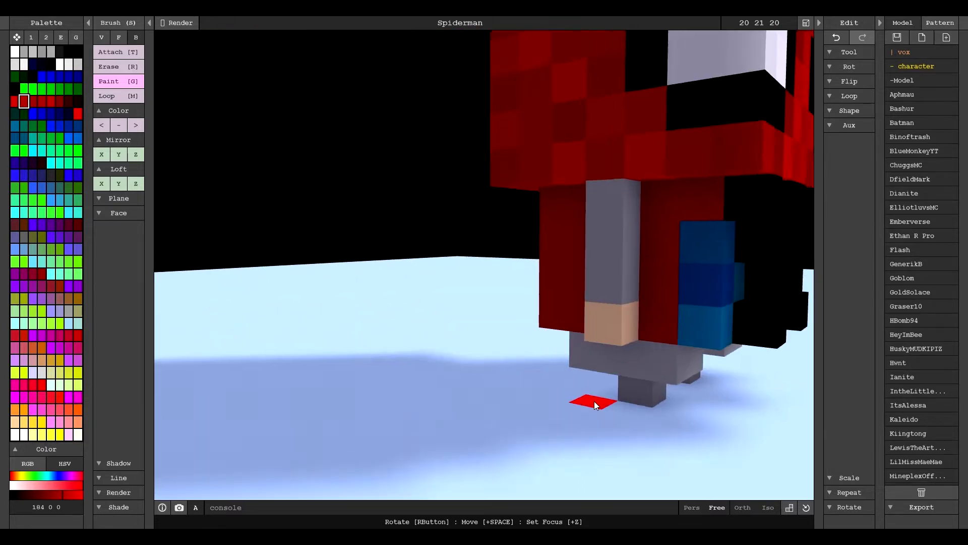
click(15, 125)
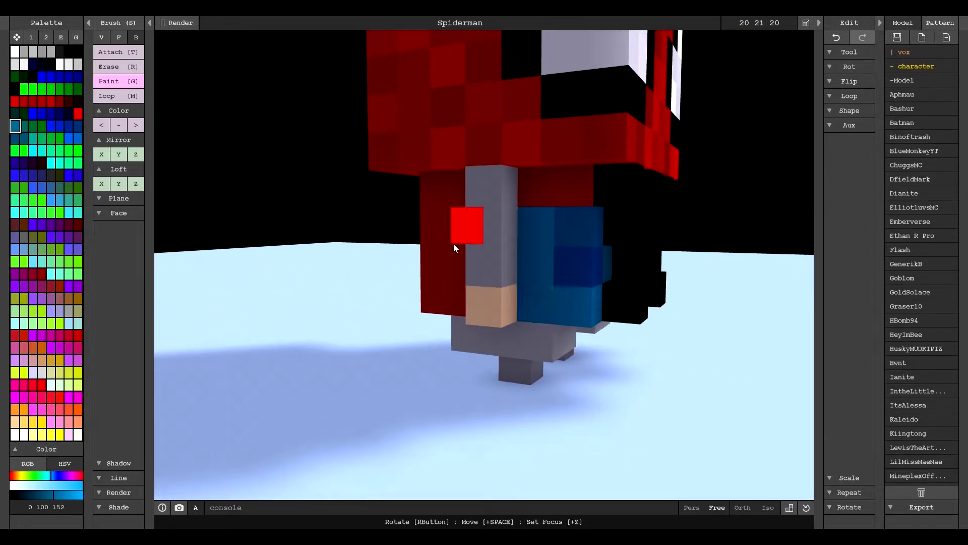
key(ctrl+z)
right_drag(453, 284, 493, 329)
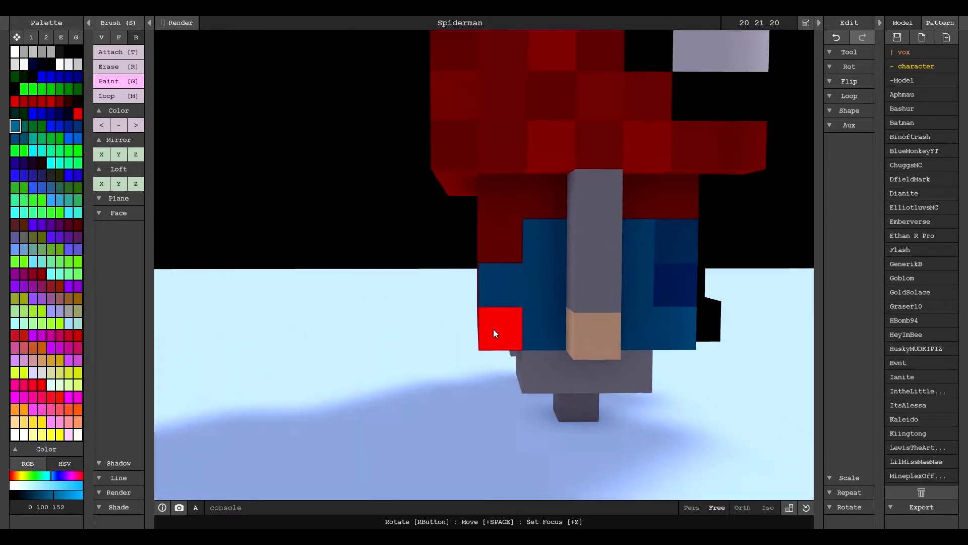
Vary the red voxels on the side of the torso with reds 199 0 0 and 184 0 0
alt+click(511, 204)
alt+click(678, 198)
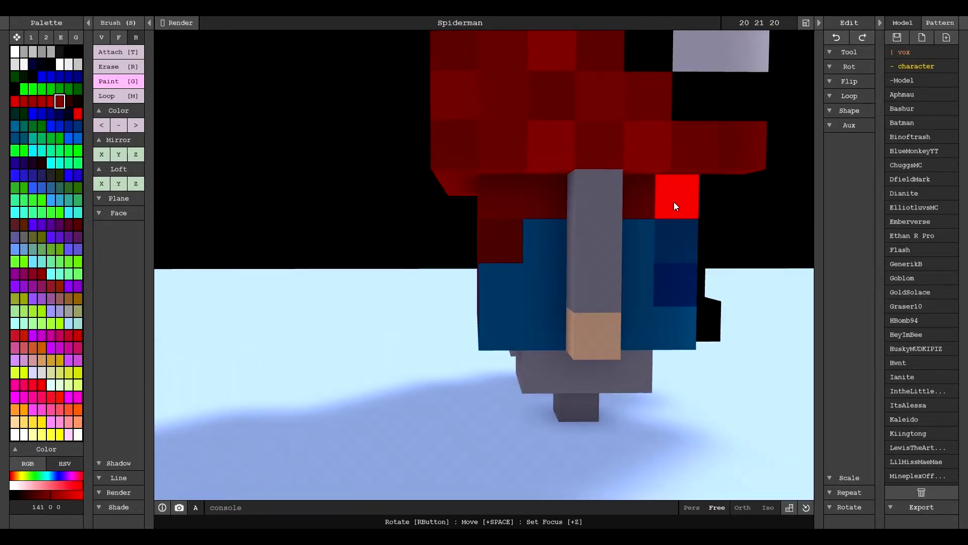
click(32, 102)
click(50, 102)
click(502, 239)
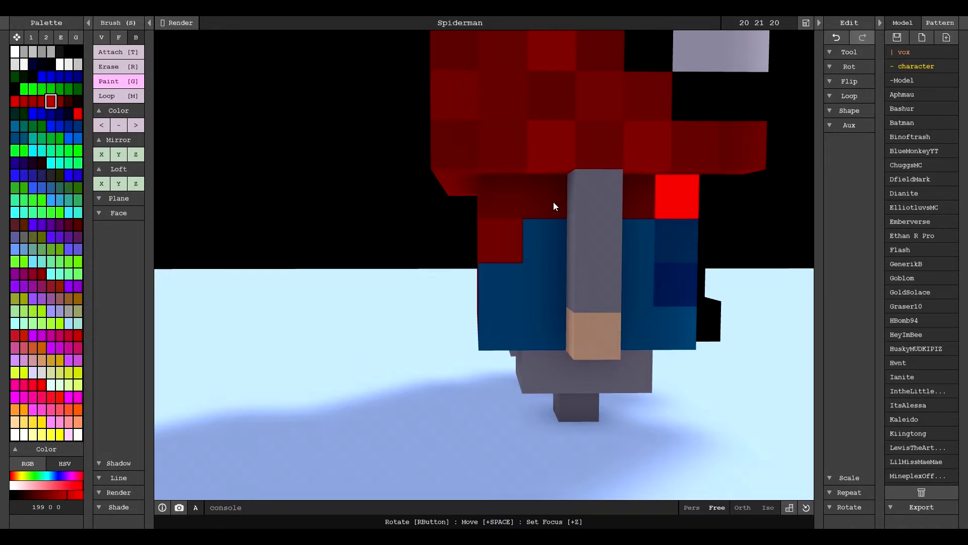
click(24, 103)
click(628, 197)
Paint the lower back of the torso and its narrow central stem blue with color 0 100 152
scroll(669, 361, down, 3)
scroll(586, 364, up, 4)
right_drag(669, 360, 473, 364)
scroll(473, 364, down, 4)
click(16, 126)
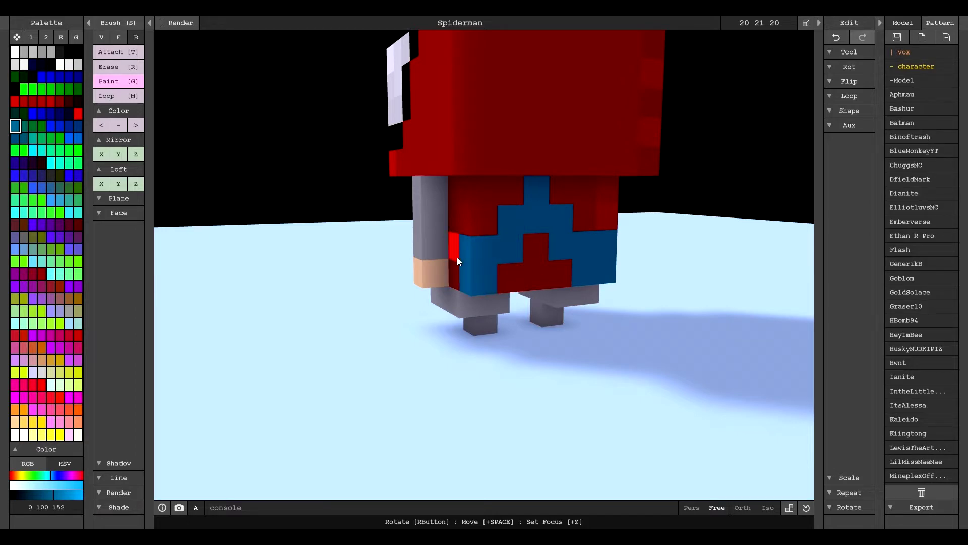
right_drag(457, 260, 650, 329)
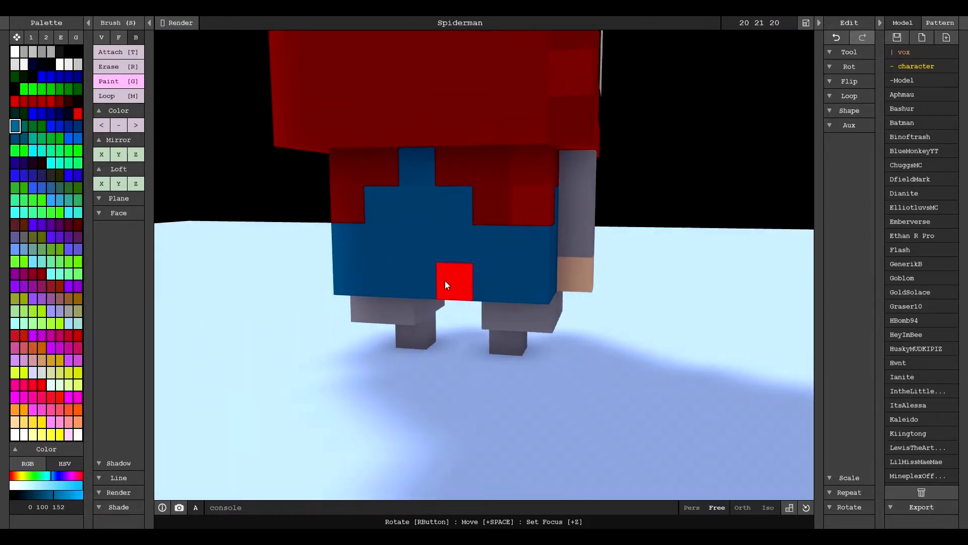
right_drag(498, 262, 479, 237)
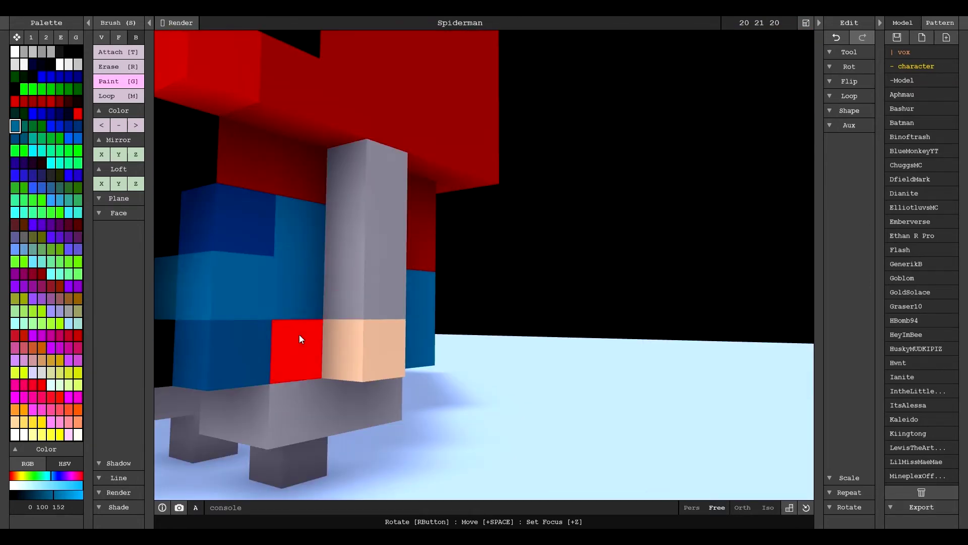
Paint a blue 0 100 152 band on the upper arm and red 169 0 0 segments above and below it
drag(356, 244, 363, 279)
key(ctrl+z)
click(356, 238)
click(32, 101)
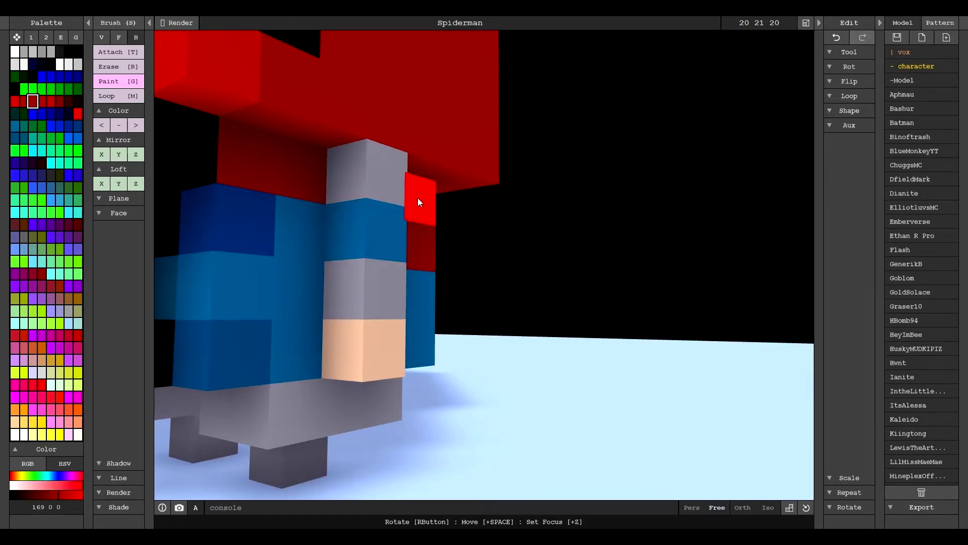
click(387, 174)
click(386, 287)
Recolor the arm's blue band to 0 84 118 and paint its hand dark red 141 0 0
click(15, 138)
click(385, 234)
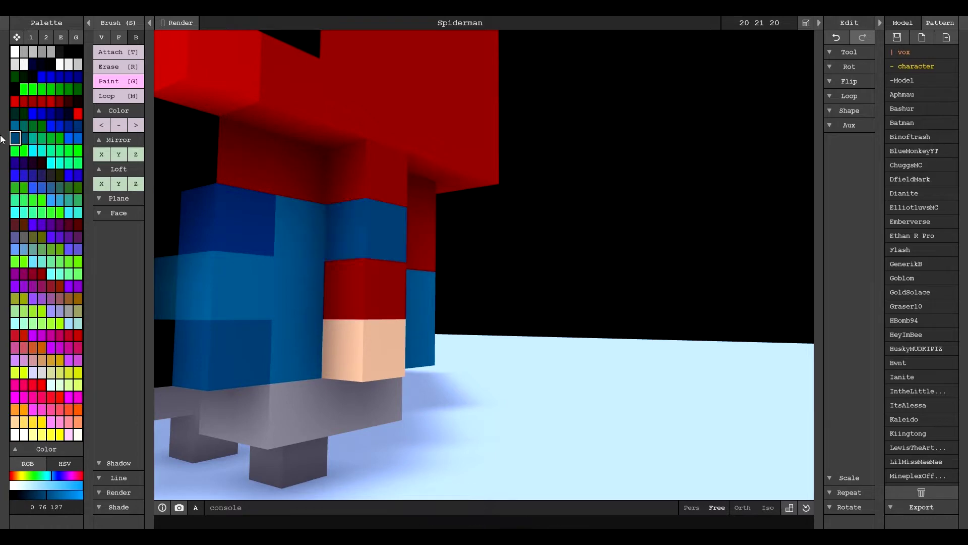
click(24, 138)
click(60, 101)
drag(343, 348, 383, 348)
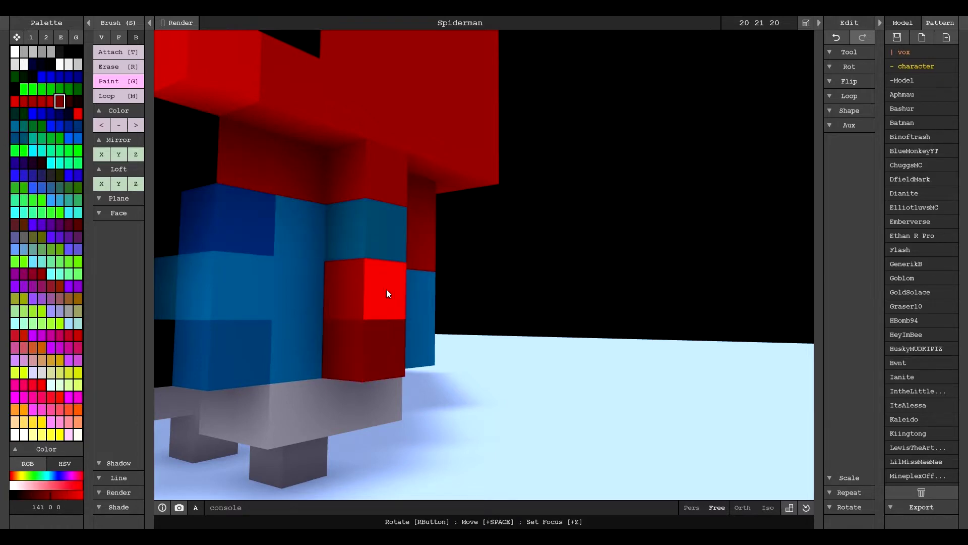
Paint the other arm with a 141 0 0 hand and shoulder, a 183 0 0 upper segment and a 0 84 118 lower segment
mouse_move(386, 290)
right_down()
mouse_move(327, 382)
mouse_move(454, 327)
right_up()
click(482, 308)
click(487, 148)
click(39, 101)
click(480, 206)
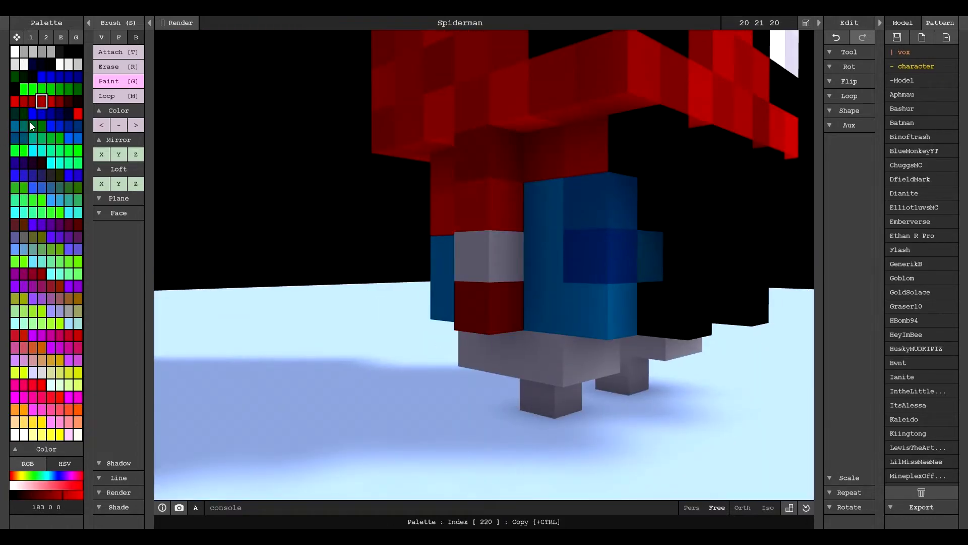
click(24, 138)
click(484, 257)
Repaint the red middle segment of each arm blue with color 0 100 152
scroll(585, 395, down, 5)
right_drag(558, 283, 623, 392)
scroll(585, 396, up, 5)
scroll(577, 390, up, 2)
scroll(577, 387, down, 4)
scroll(623, 392, down, 2)
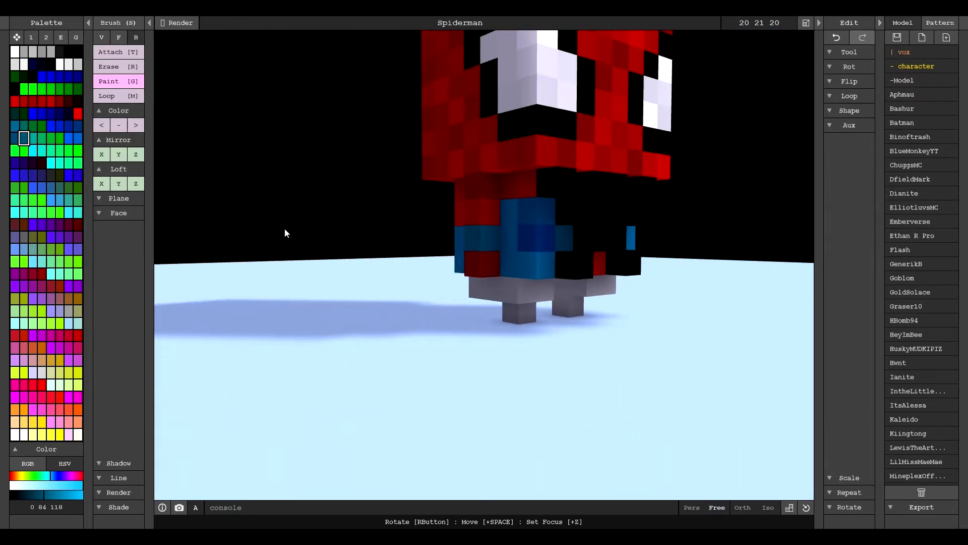
click(14, 127)
right_drag(482, 214, 447, 213)
click(447, 213)
mouse_move(541, 238)
right_down()
mouse_move(601, 305)
mouse_move(634, 314)
mouse_move(627, 328)
mouse_move(437, 266)
mouse_move(458, 268)
right_up()
click(577, 271)
Paint the gray upper legs blue with color 0 100 152
click(578, 297)
scroll(628, 329, up, 5)
mouse_move(359, 294)
right_down()
mouse_move(567, 326)
mouse_move(633, 283)
mouse_move(410, 335)
mouse_move(167, 174)
right_up()
mouse_move(528, 279)
right_down()
mouse_move(647, 274)
mouse_move(494, 271)
mouse_move(468, 290)
mouse_move(595, 283)
mouse_move(462, 267)
right_up()
click(494, 271)
click(15, 127)
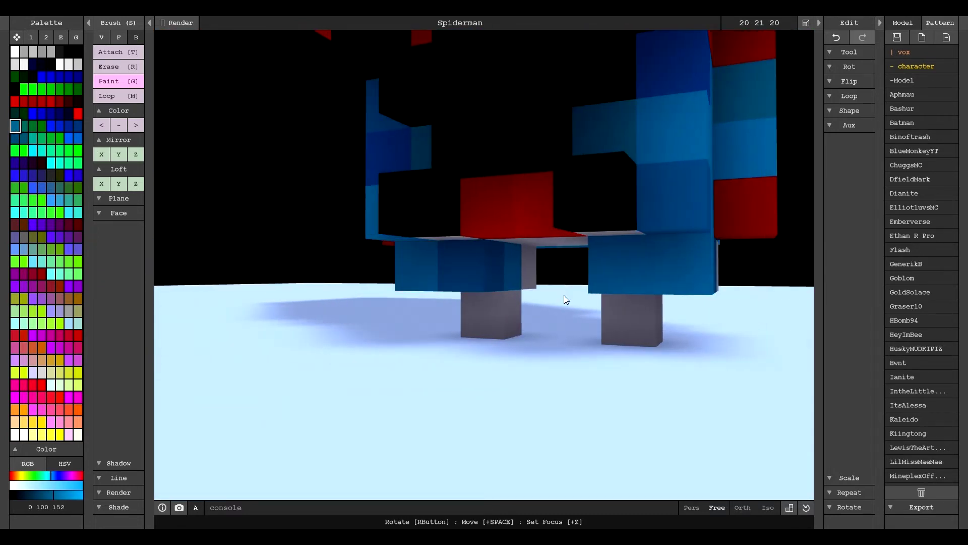
Shade the front voxels of the upper leg with blues 0 84 118 and 0 76 127
click(24, 139)
click(628, 283)
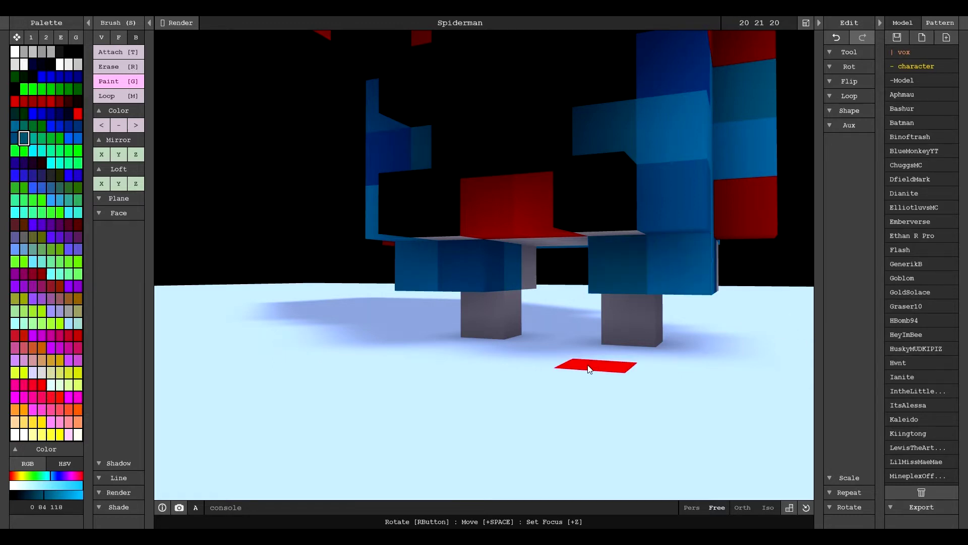
right_drag(586, 367, 581, 369)
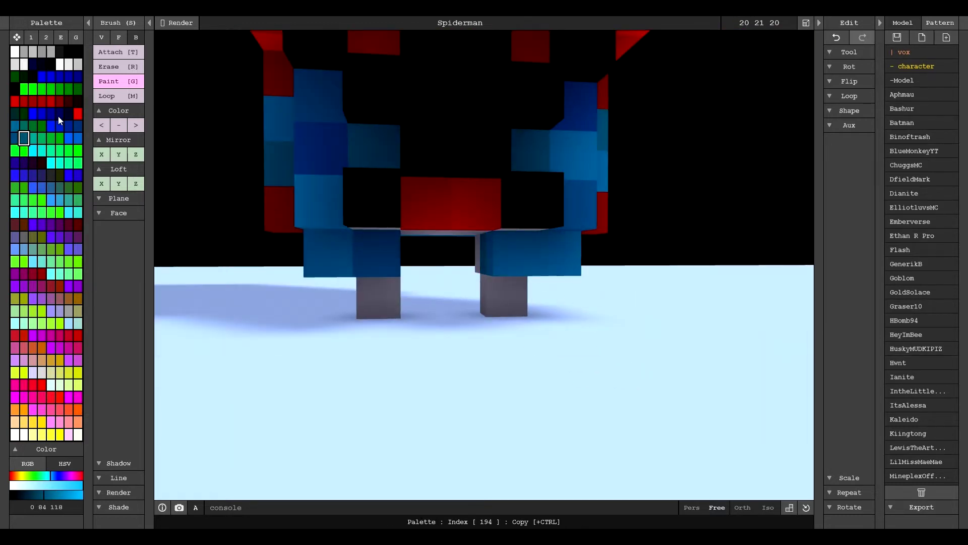
click(16, 127)
click(532, 274)
click(16, 140)
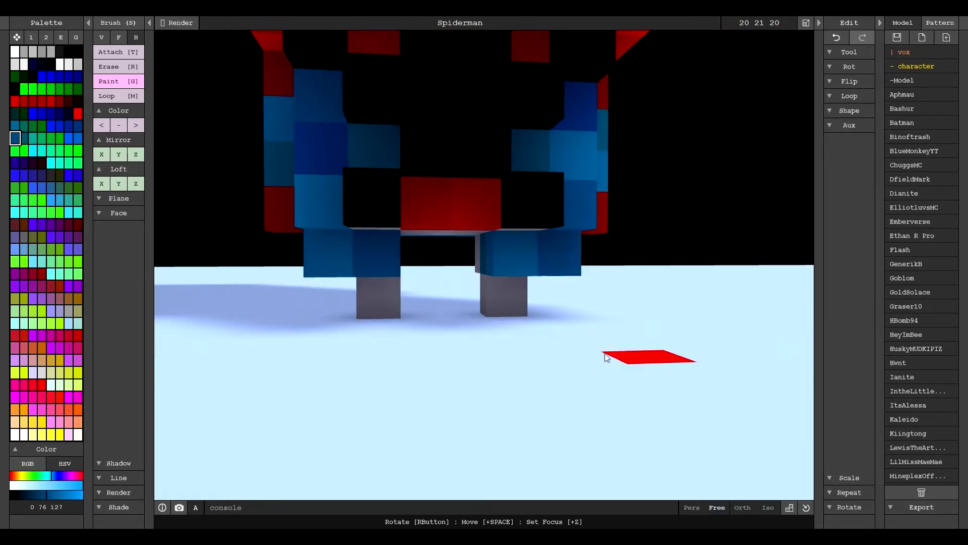
Paint the gray foot below the blue upper leg dark red with color 141 0 0
right_drag(226, 295, 600, 288)
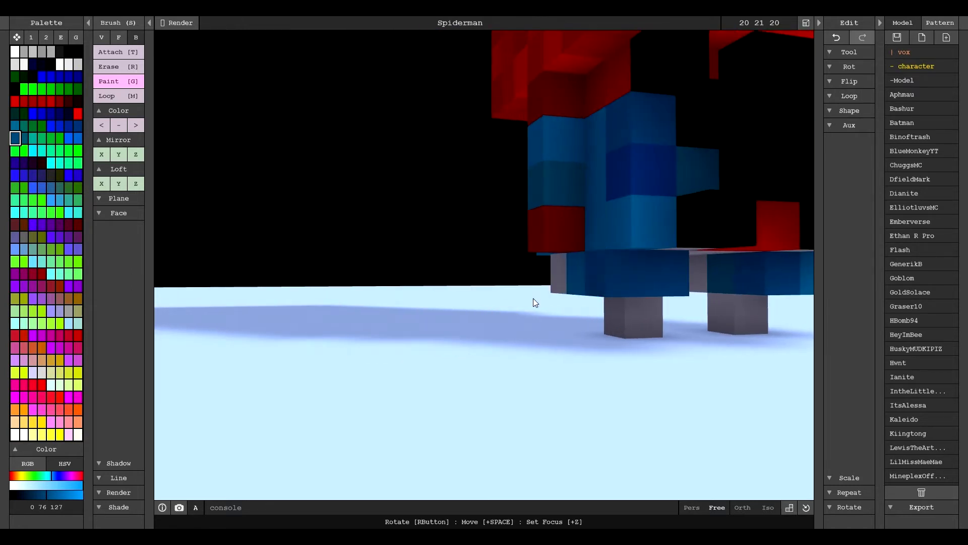
scroll(485, 313, down, 4)
right_drag(440, 335, 585, 369)
scroll(484, 333, up, 4)
click(60, 103)
right_drag(580, 287, 359, 336)
click(517, 307)
Enlarge both feet with attached dark red 141 0 0 voxels, then select red 169 0 0
right_drag(275, 328, 428, 383)
key(t)
click(355, 406)
key(g)
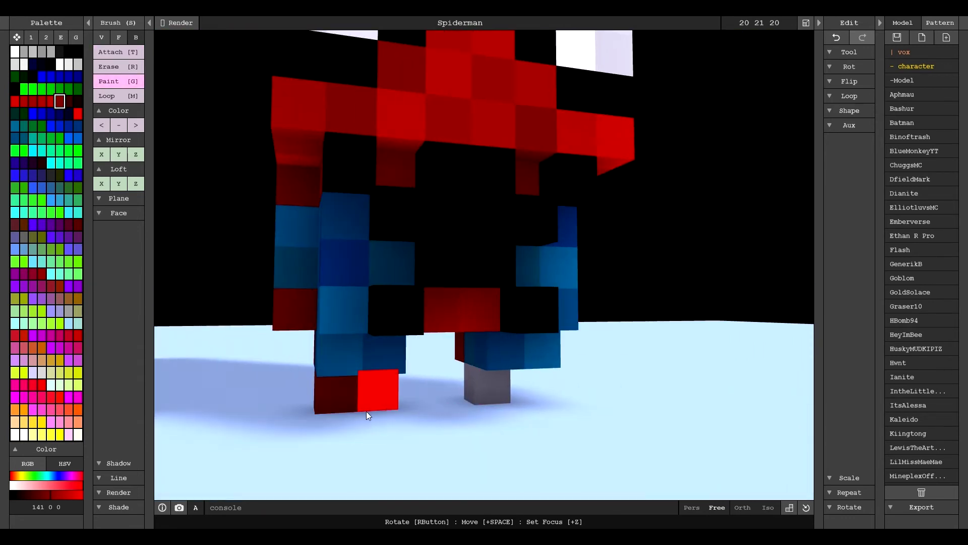
click(368, 408)
key(t)
click(520, 400)
click(504, 401)
click(32, 103)
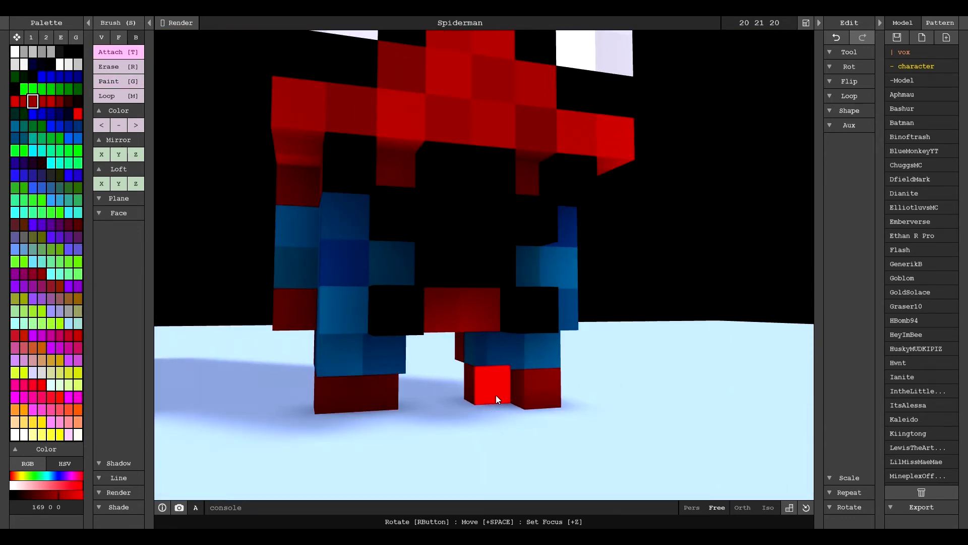
Render the whole character with Shadow, I.Sun and I.Sky at about 60% and DOF at about half
scroll(462, 419, down, 5)
scroll(500, 453, up, 4)
right_drag(462, 420, 468, 449)
scroll(467, 447, down, 5)
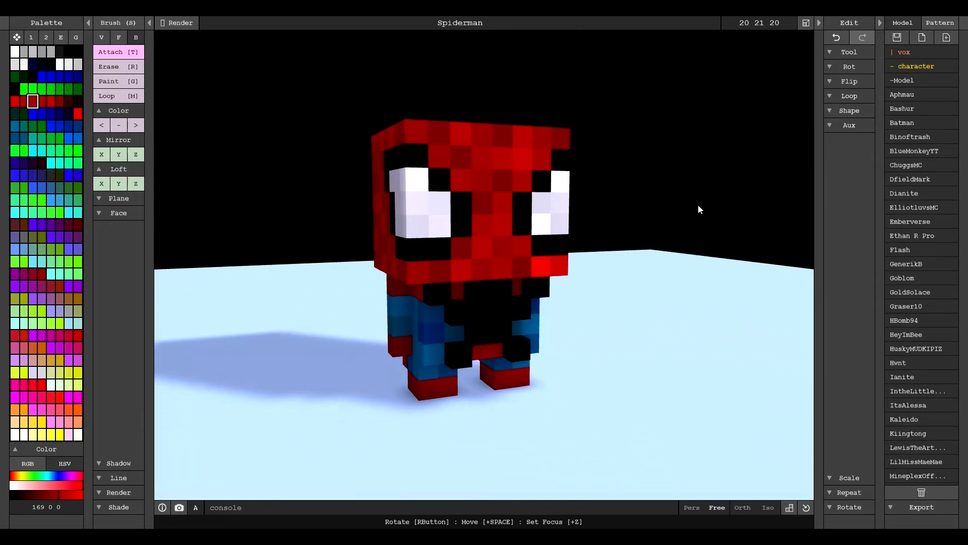
click(181, 22)
click(125, 125)
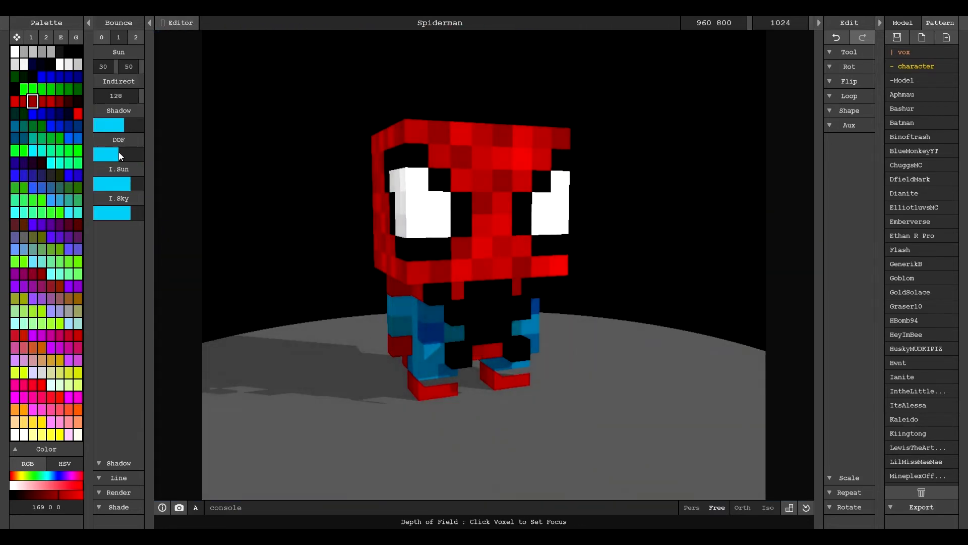
click(119, 152)
click(124, 182)
click(126, 211)
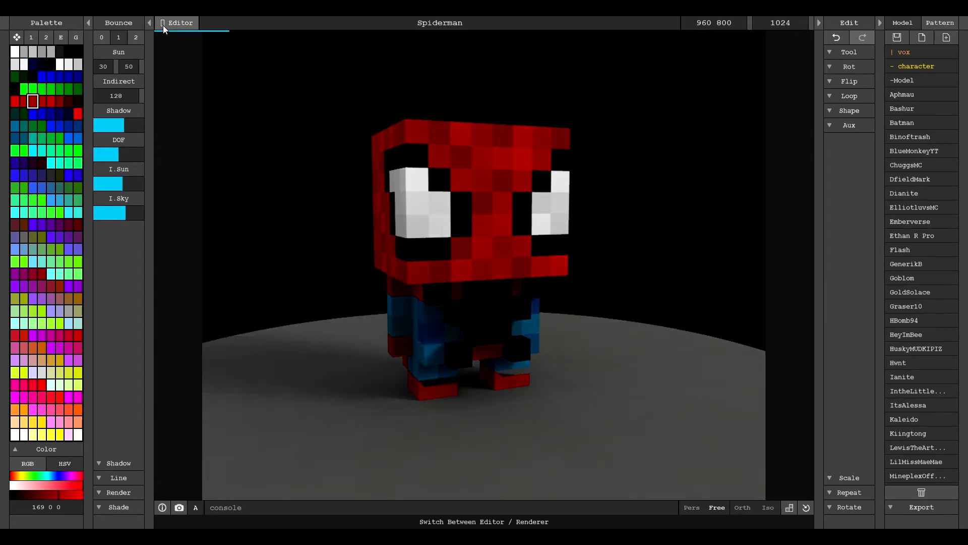